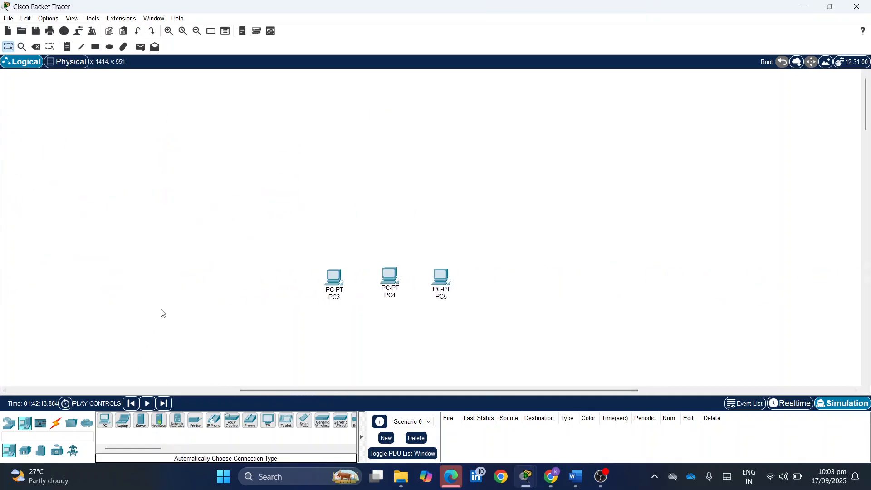
Place a 2960 switch in the workspace above the middle PC of the three-PC row
click(25, 451)
click(5, 424)
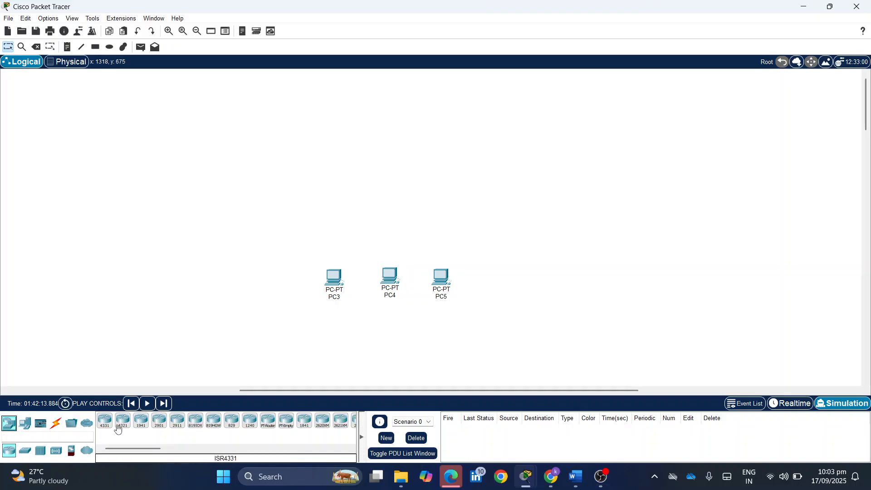
click(25, 450)
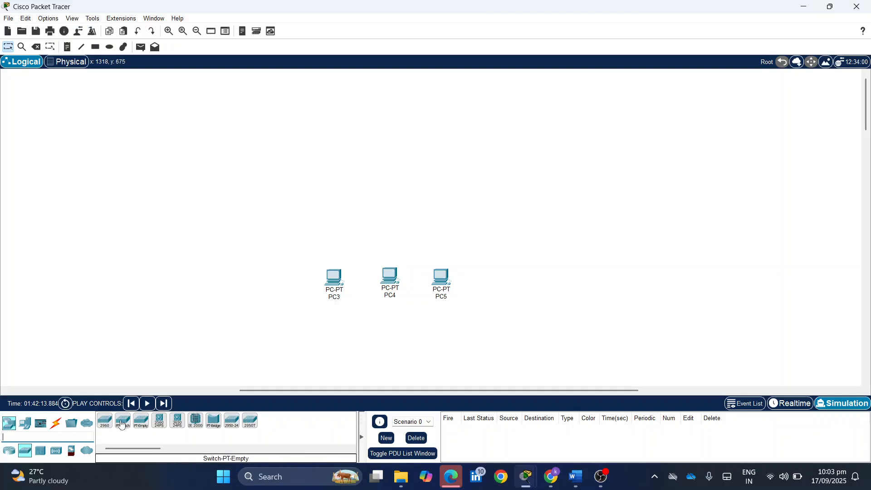
click(105, 421)
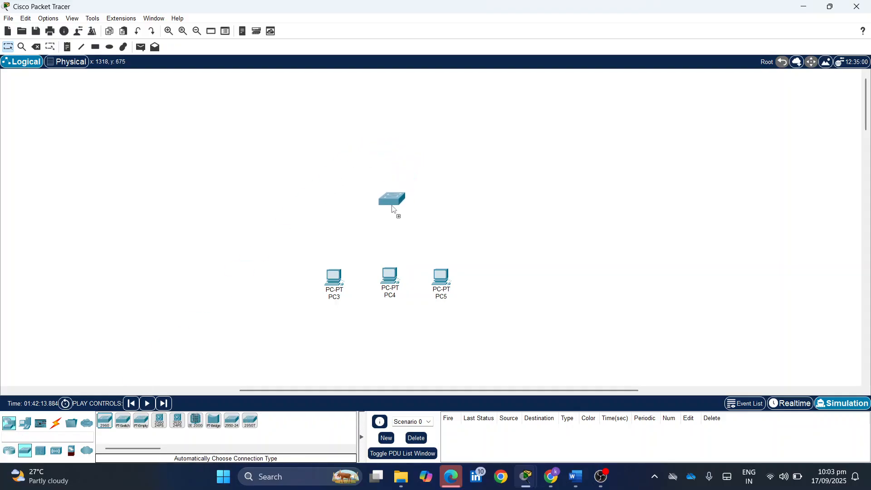
click(394, 212)
Place two Server-PT devices to the right of the new switch, one above the other
click(25, 423)
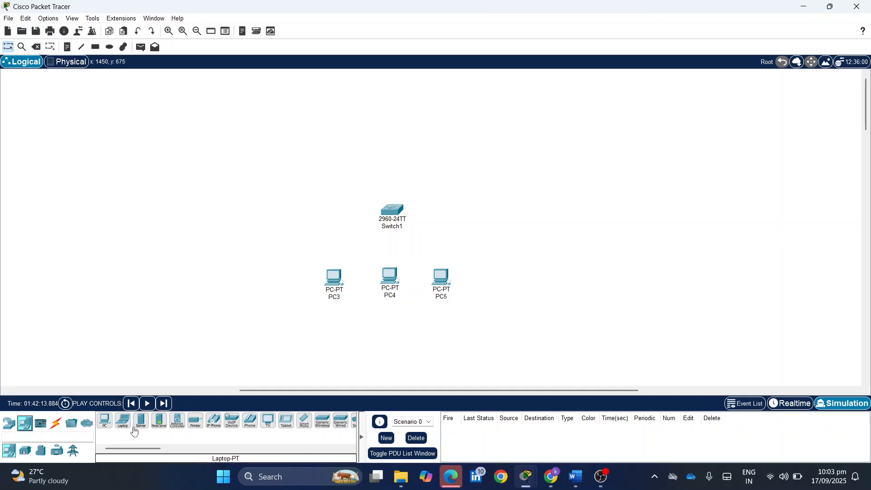
click(141, 421)
click(476, 210)
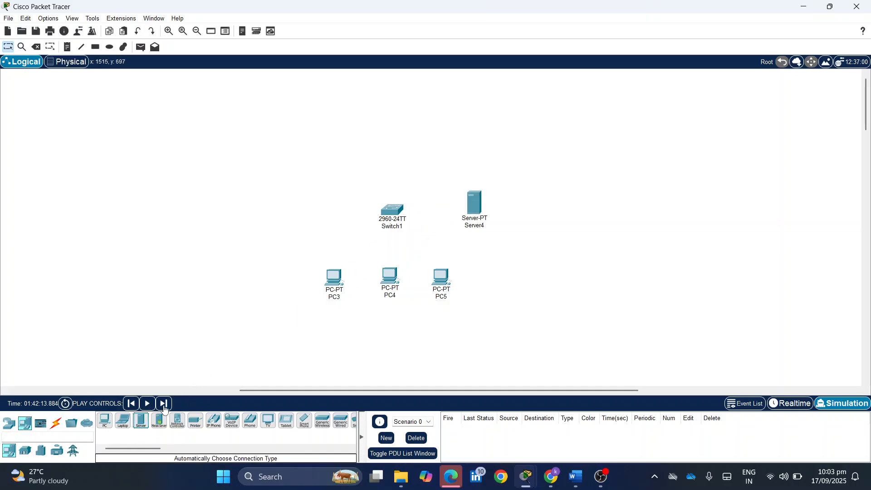
click(141, 421)
click(472, 128)
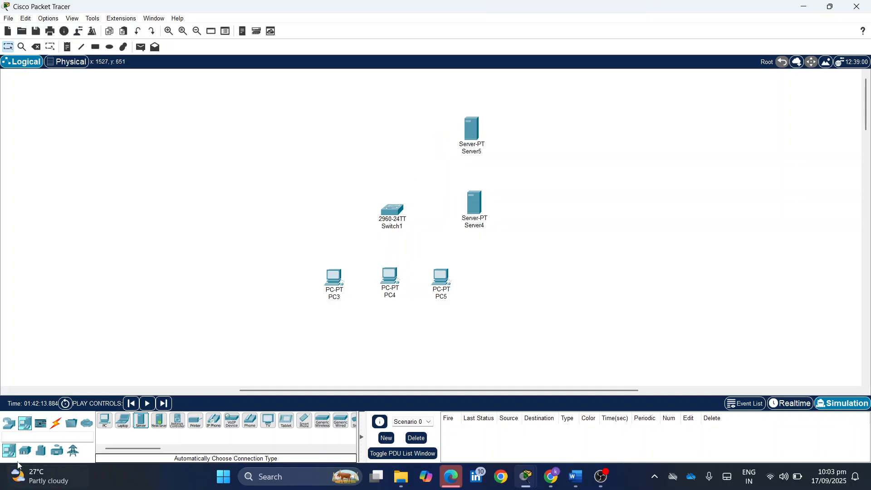
Place two more Server-PT devices to the left of the switch, one above the other
click(141, 420)
click(263, 195)
click(141, 420)
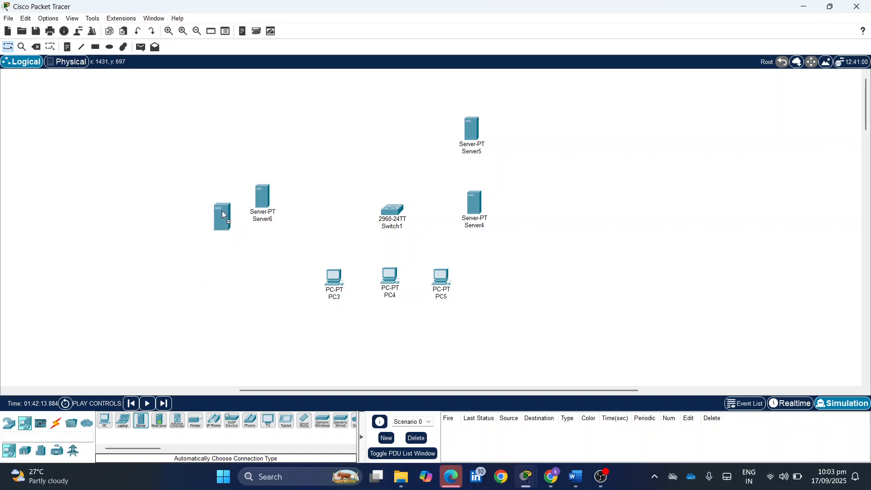
click(266, 127)
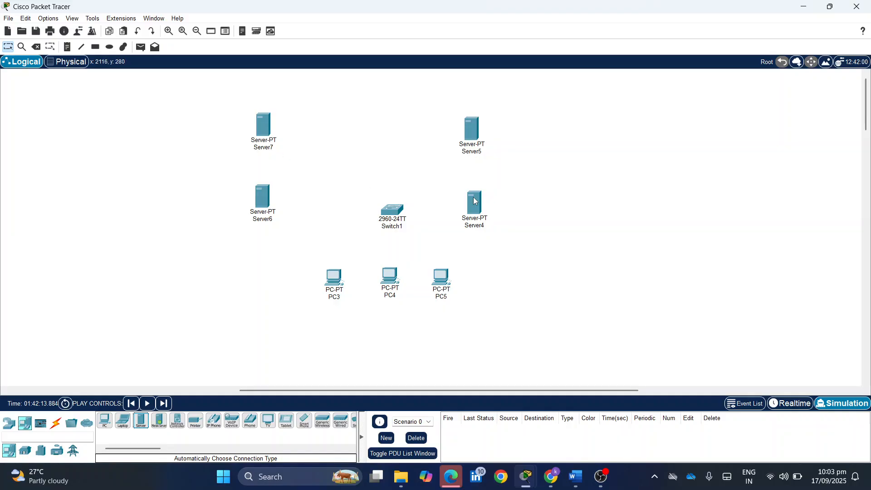
Rename the lower server on the right side of the switch as amazon.com
click(481, 228)
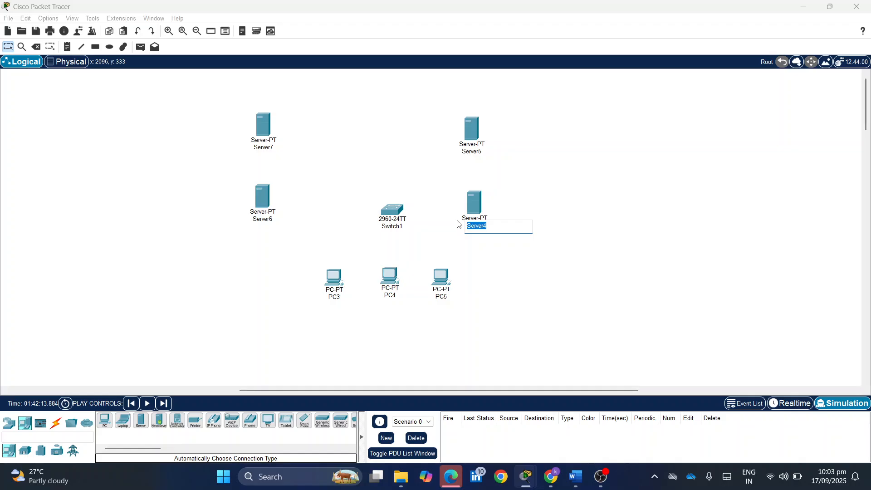
text(w)
text(am)
key(BackSpace)
key(BackSpace)
key(BackSpace)
key(Return)
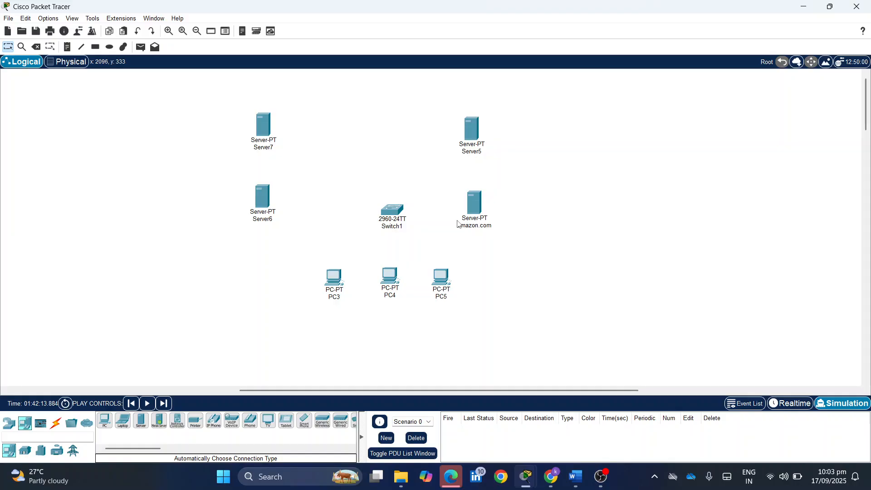
Rename the upper server on the right side of the switch as binance.com
click(481, 155)
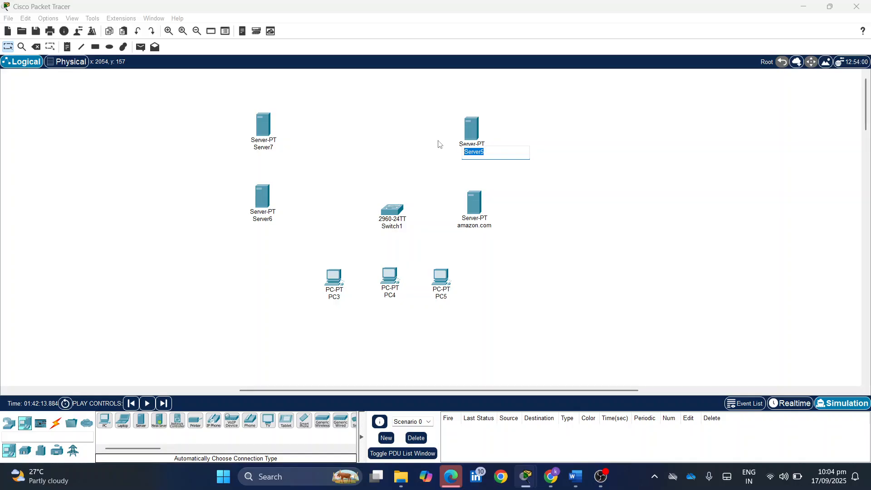
text(binance.com)
key(Return)
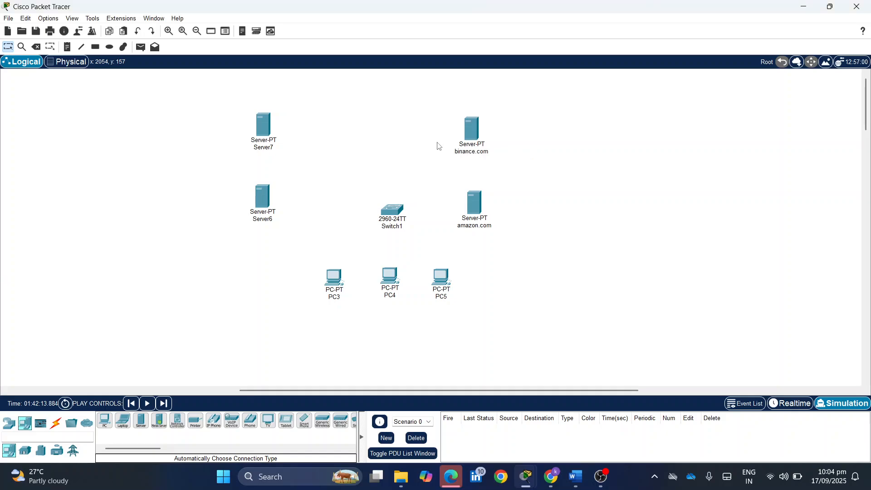
Rename the lower server on the left side of the switch as DNS Server
click(265, 221)
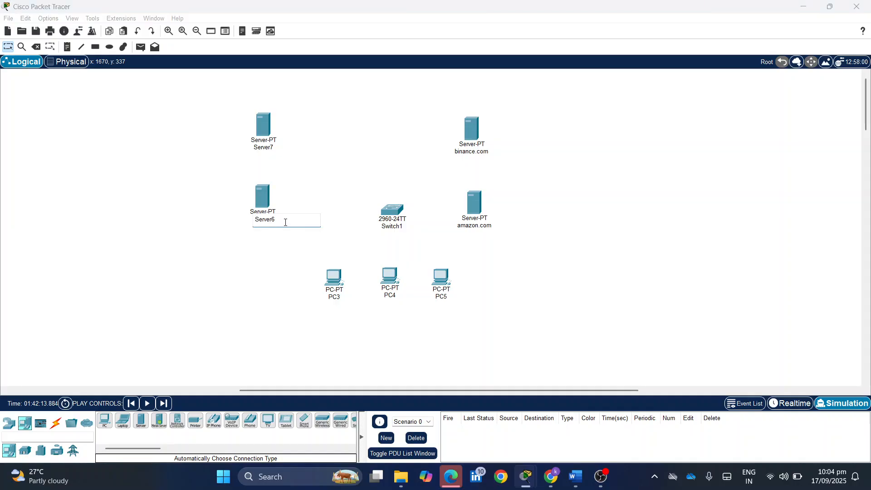
double_click(285, 222)
text(DNS)
key(Return)
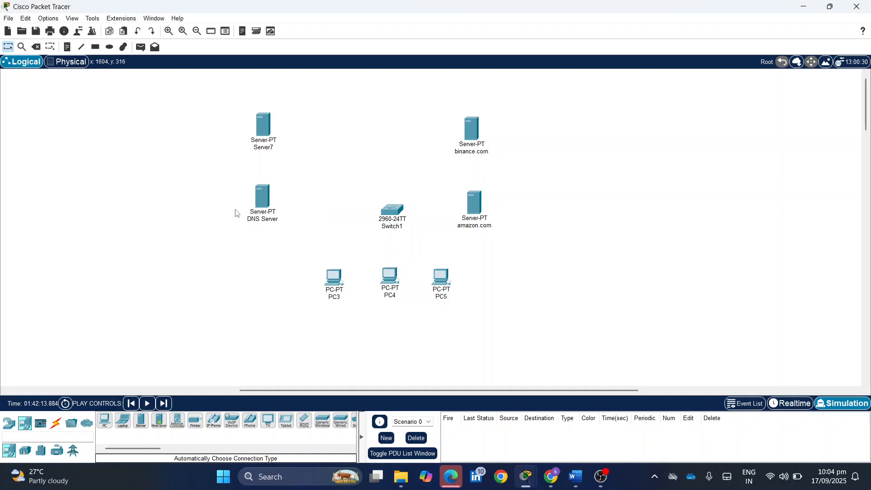
Try to rename the upper server on the left side of the switch
click(263, 147)
double_click(266, 147)
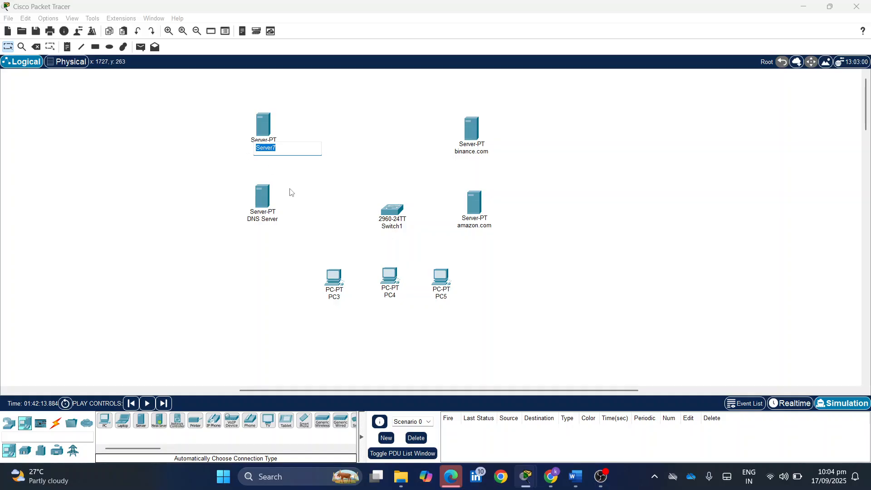
key(BackSpace)
key(Return)
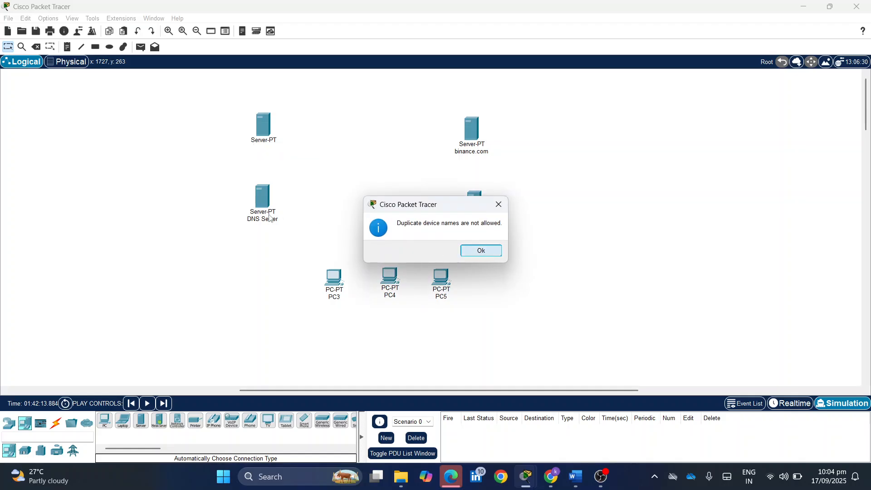
click(465, 252)
Delete the old cabled network with its DHCP, DNS, youtube.com and google.com servers, switch, and PC0 to PC2
scroll(318, 247, left, 5)
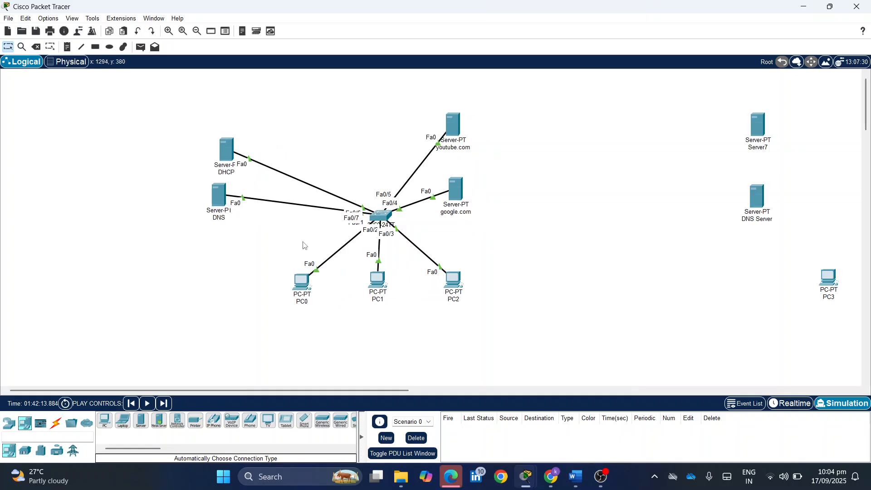
drag(166, 92, 530, 317)
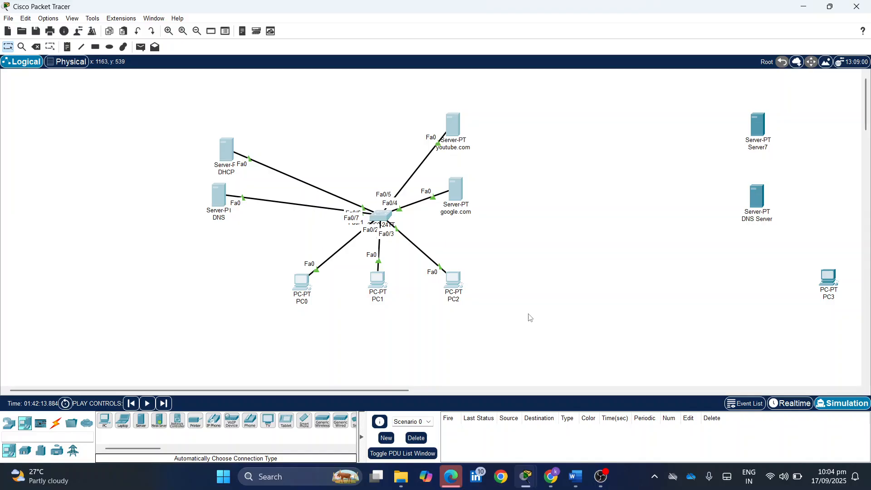
key(Delete)
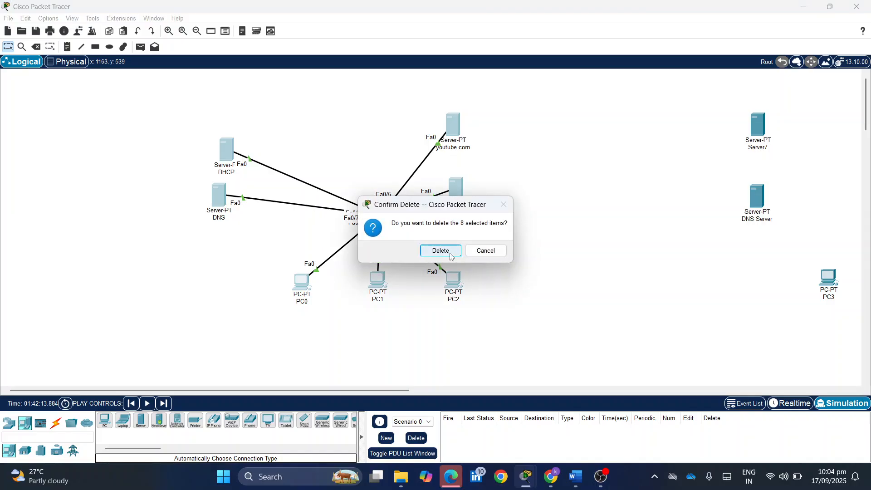
key(Escape)
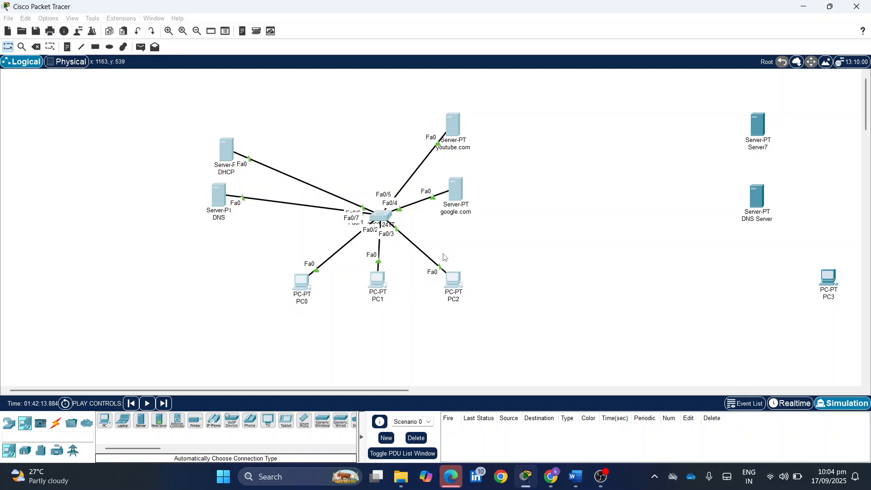
key(Delete)
scroll(499, 291, right, 10)
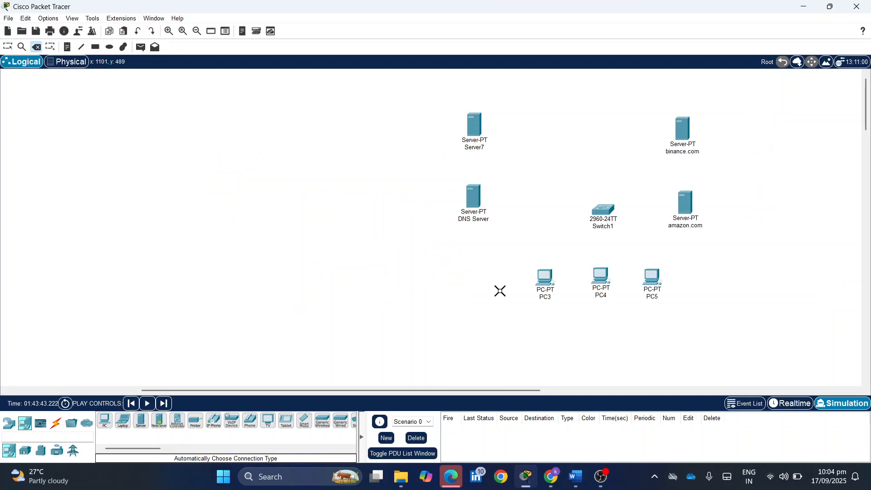
scroll(499, 291, left, 12)
scroll(500, 291, right, 3)
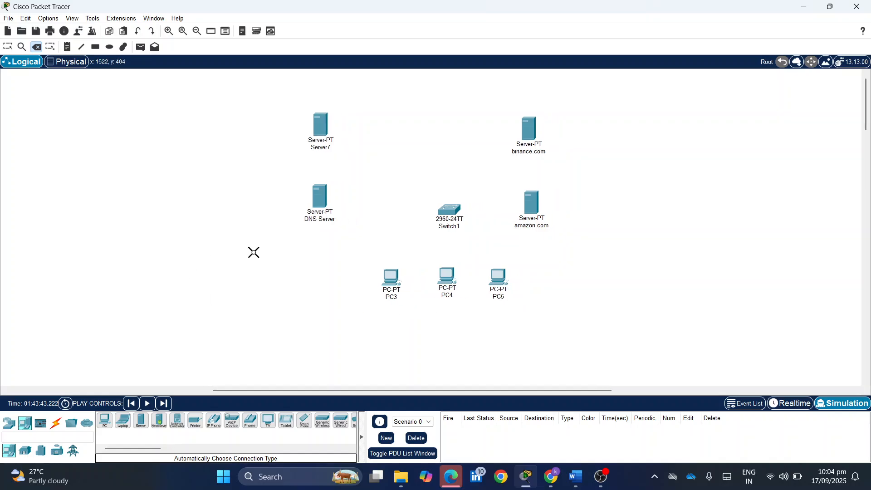
key(Escape)
Connect Switch1 to PC3, PC4 and PC5 using the automatically chosen connection type
click(60, 423)
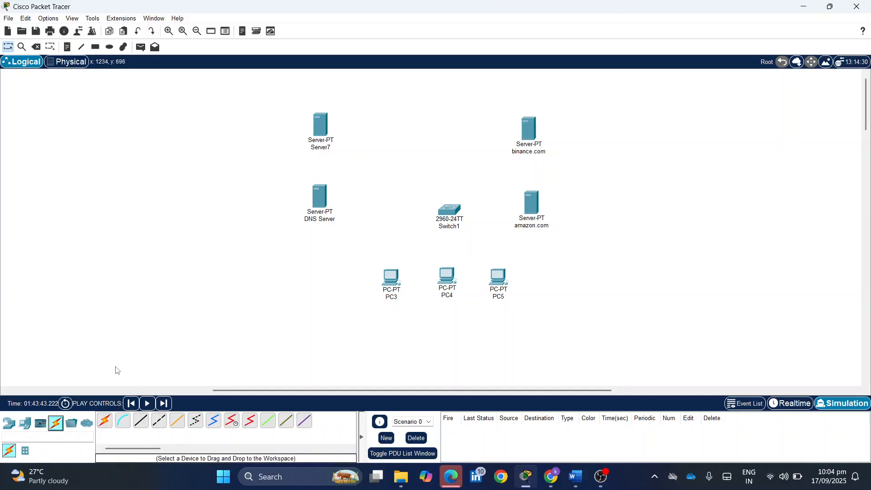
click(104, 421)
click(449, 212)
click(388, 278)
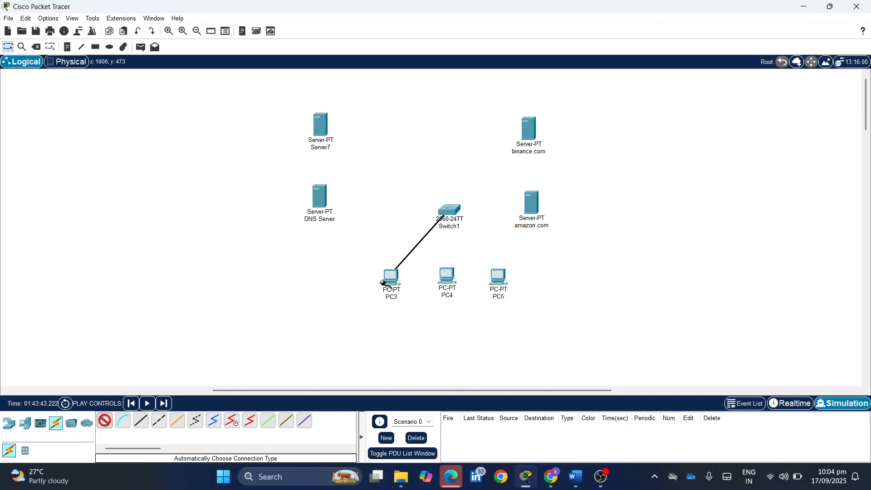
click(447, 213)
click(449, 274)
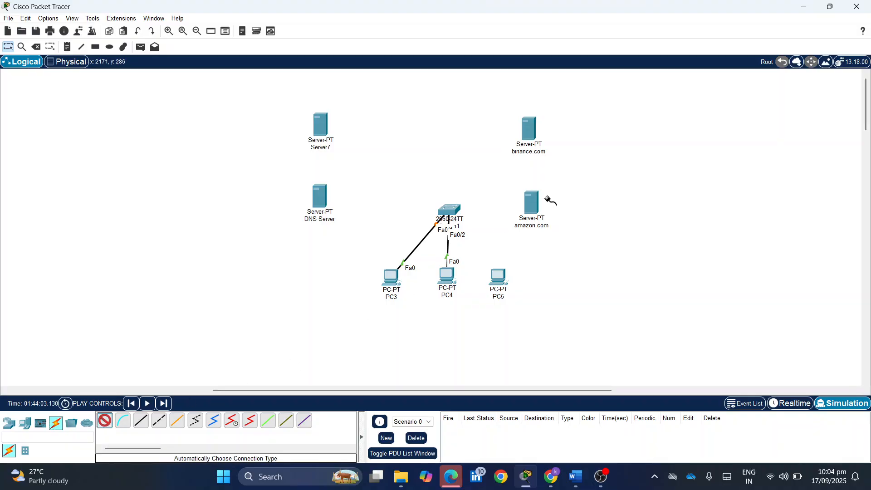
click(445, 211)
click(497, 276)
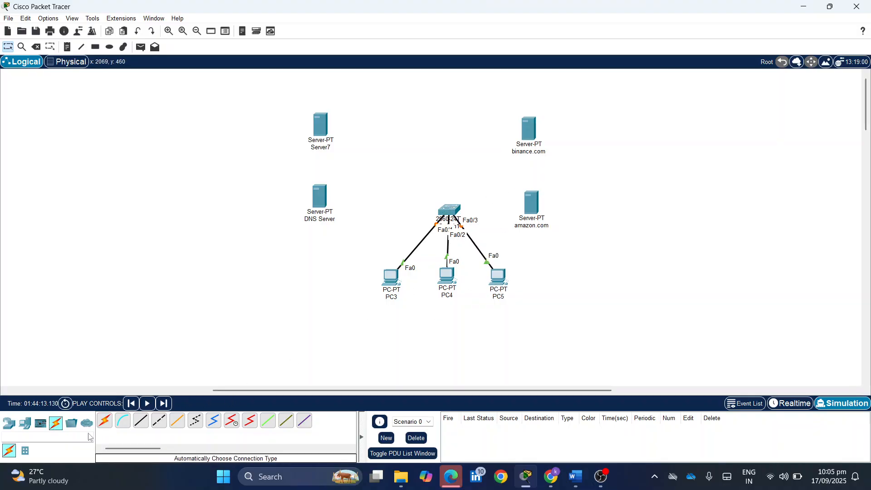
Connect Switch1 to the amazon.com and binance.com servers using the automatically chosen connection type
click(106, 421)
click(449, 210)
click(531, 203)
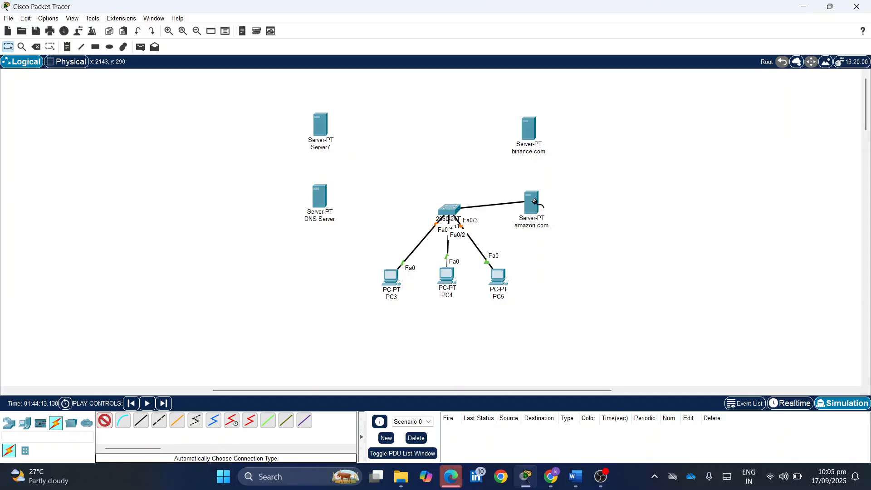
click(104, 420)
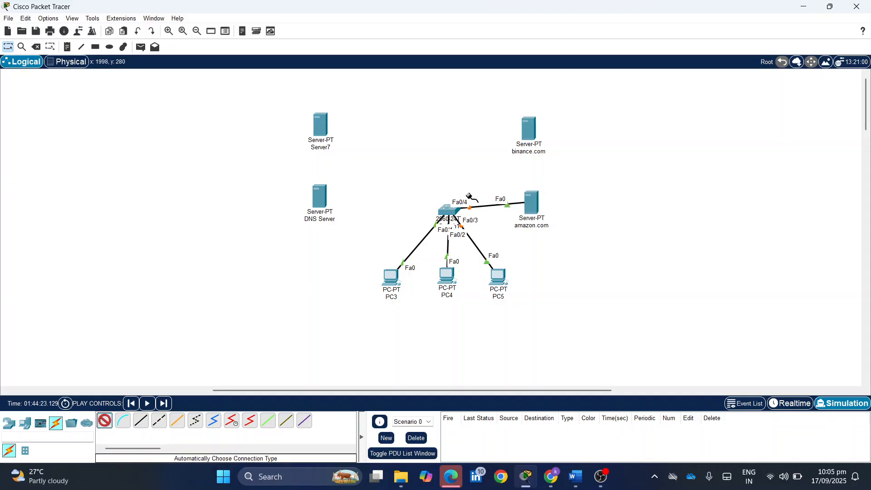
click(459, 208)
click(527, 128)
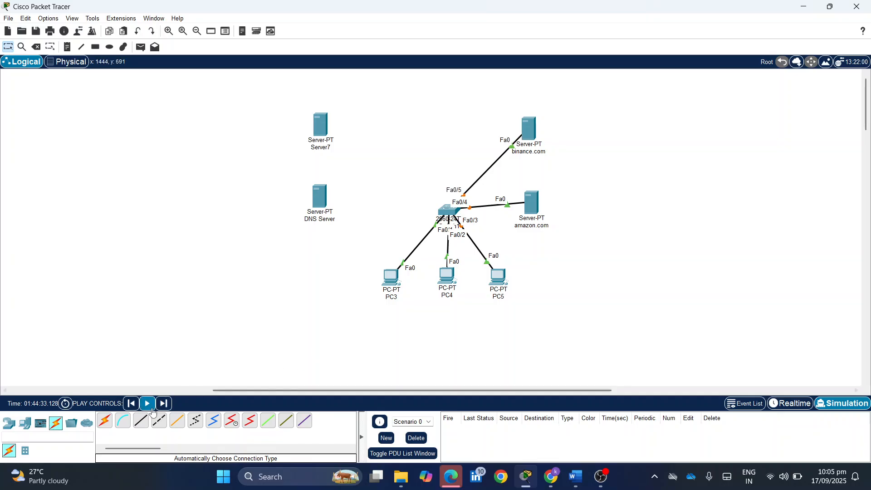
Connect Switch1 to the DNS Server and to Server7 above it using the automatically chosen connection type
click(105, 420)
click(449, 209)
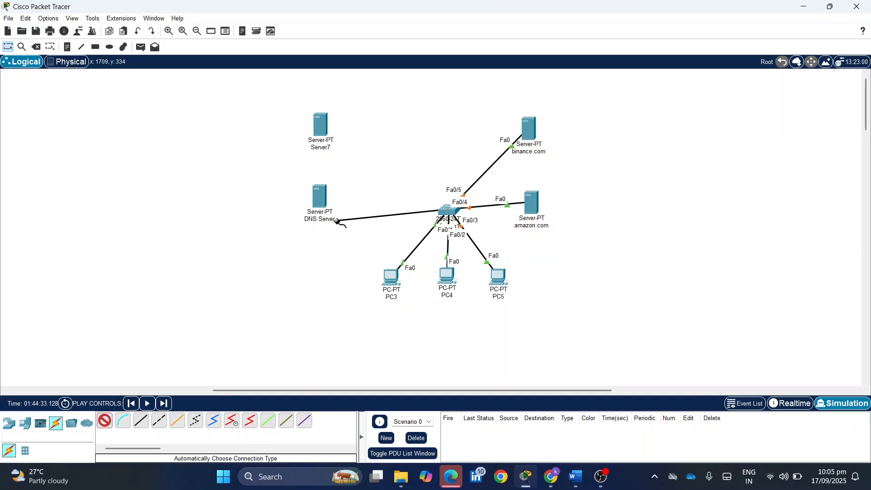
click(317, 207)
click(104, 421)
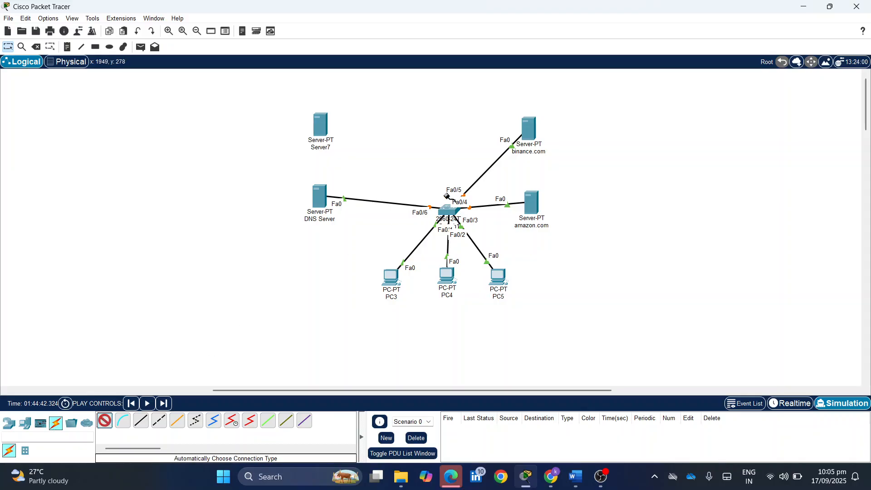
click(443, 205)
click(320, 125)
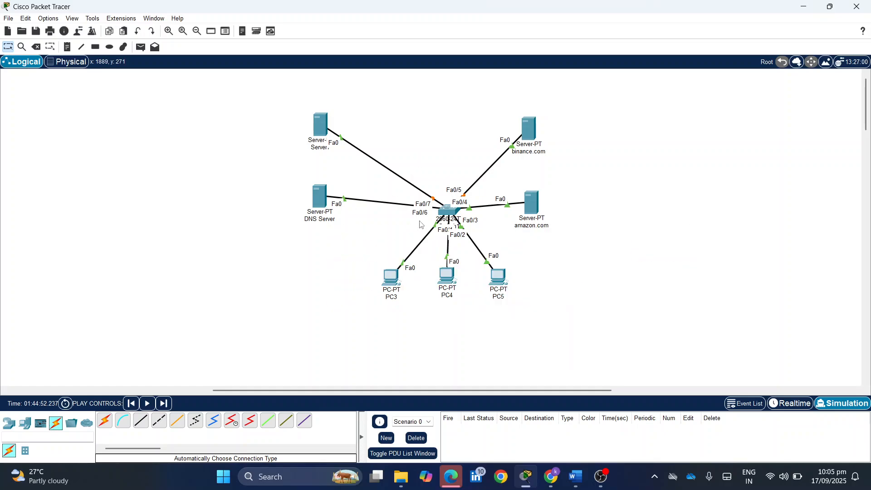
click(391, 275)
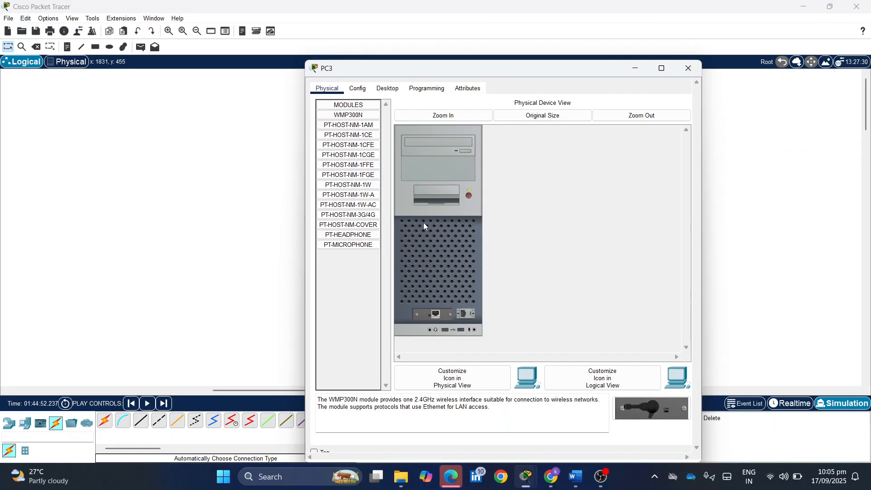
click(359, 89)
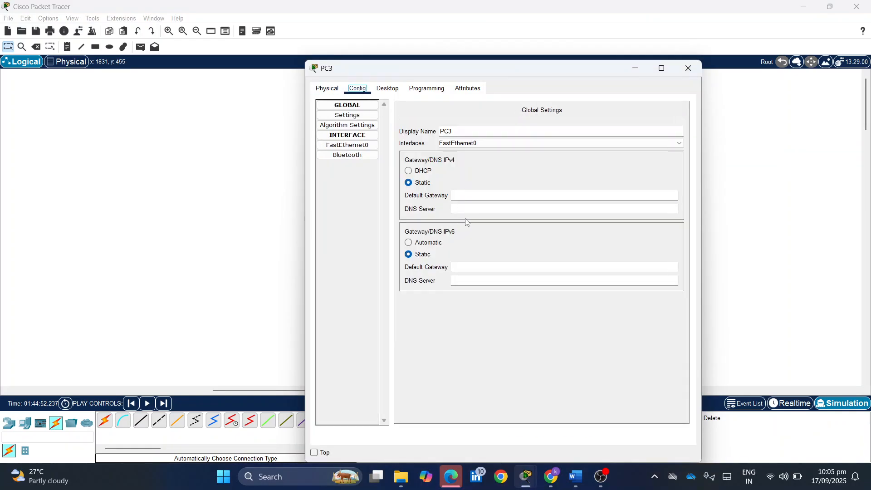
click(455, 209)
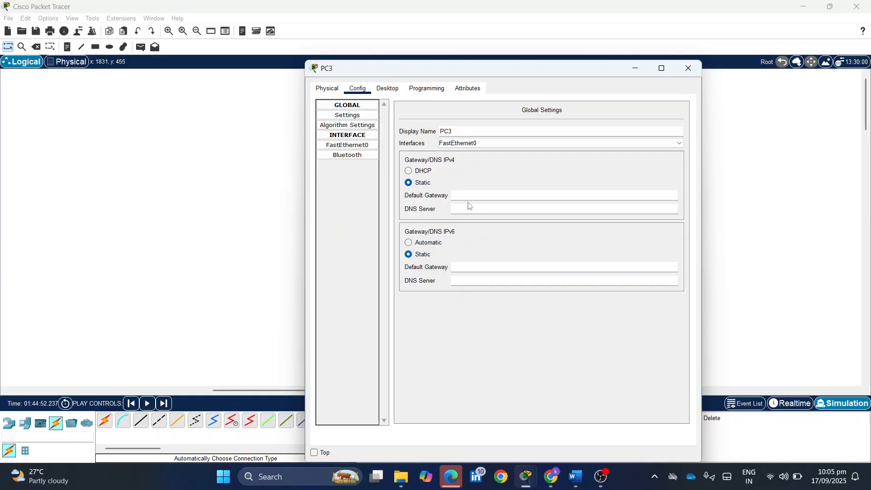
drag(501, 69, 373, 65)
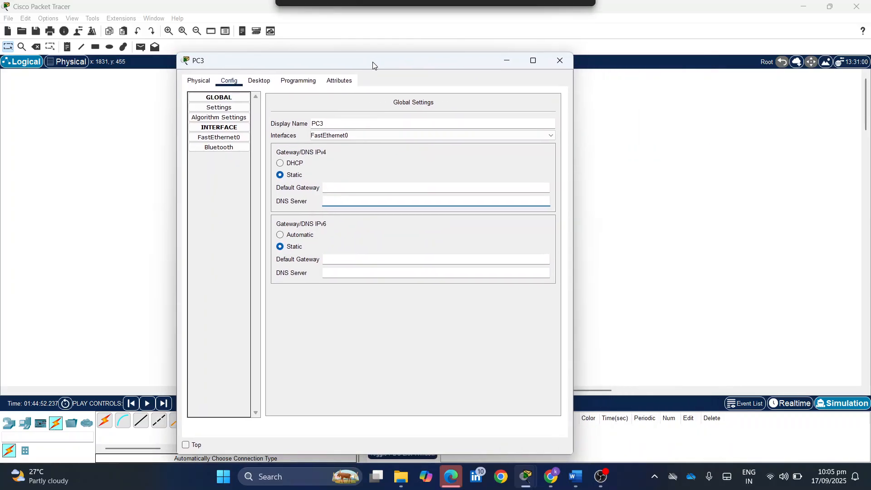
click(559, 61)
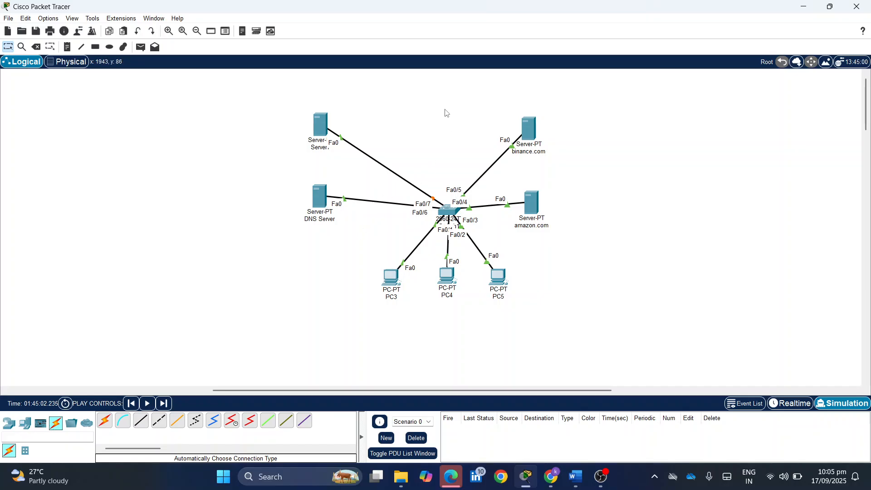
Rename Server7 as DHCP and move it slightly down and outward, away from the switch
click(319, 150)
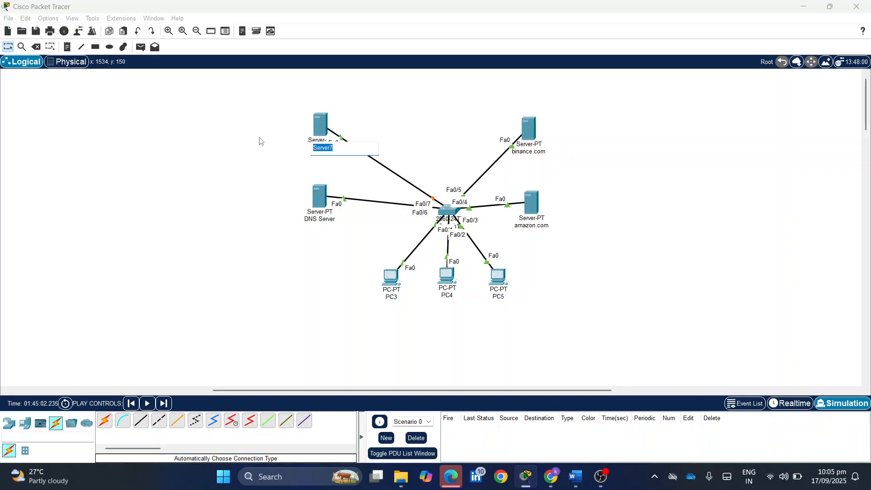
text(DHCP)
key(Return)
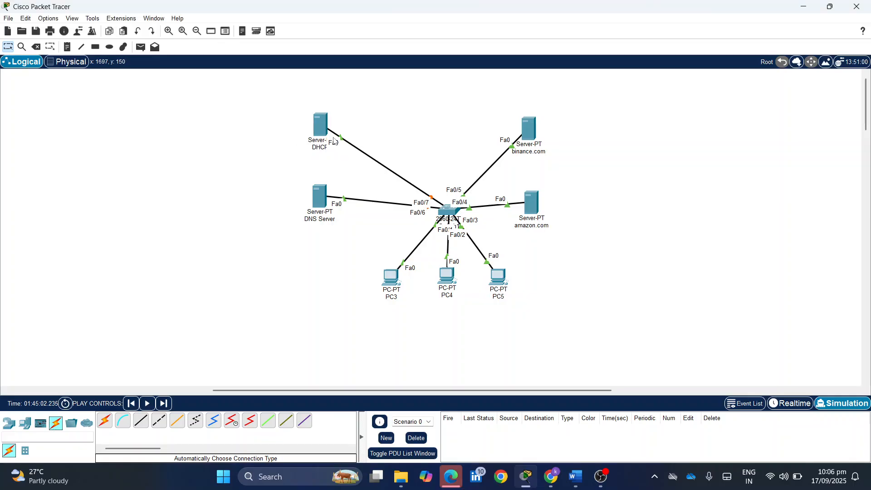
drag(316, 132, 305, 141)
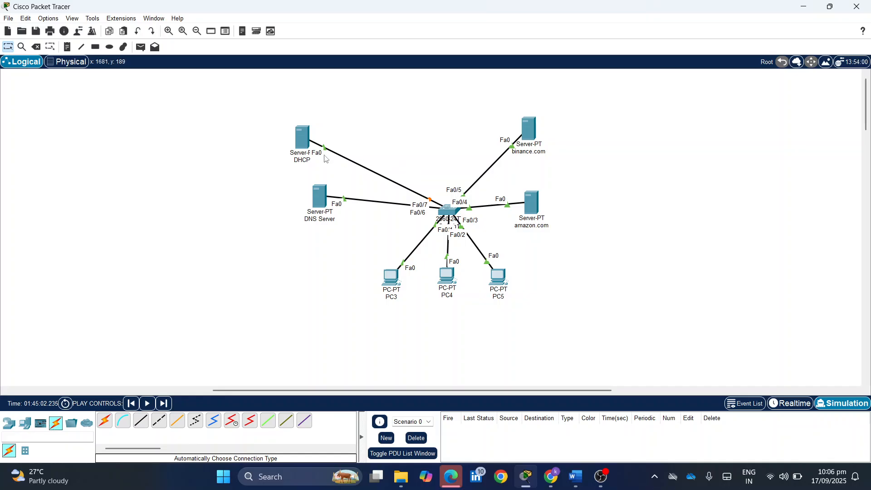
Assign the DHCP server's FastEthernet0 the static IPv4 address 192.168.1.1 with subnet mask 255.255.255.0
click(302, 137)
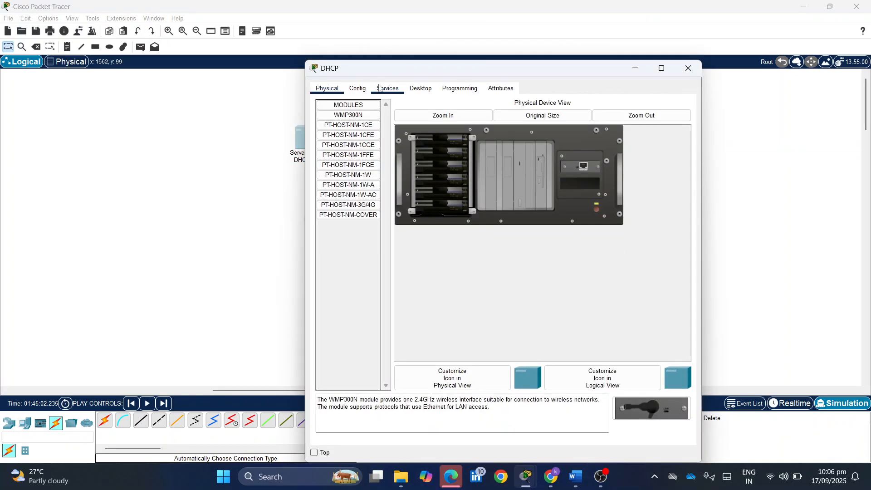
click(358, 88)
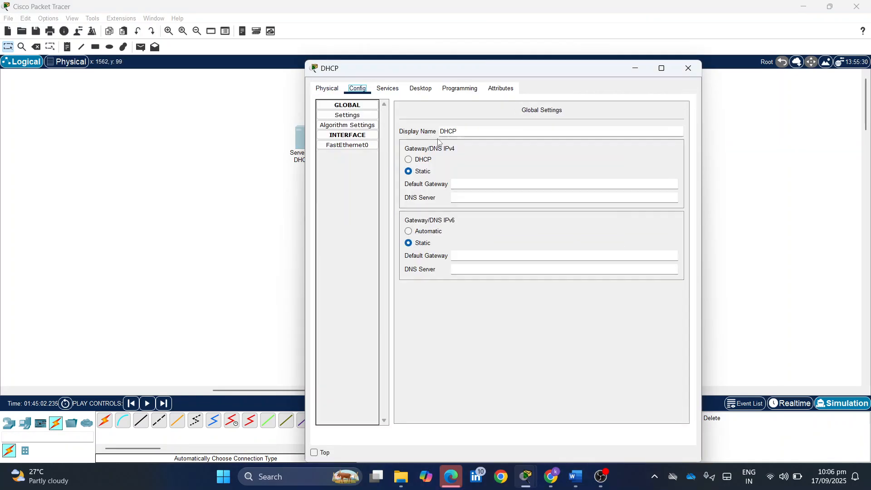
click(356, 145)
click(551, 189)
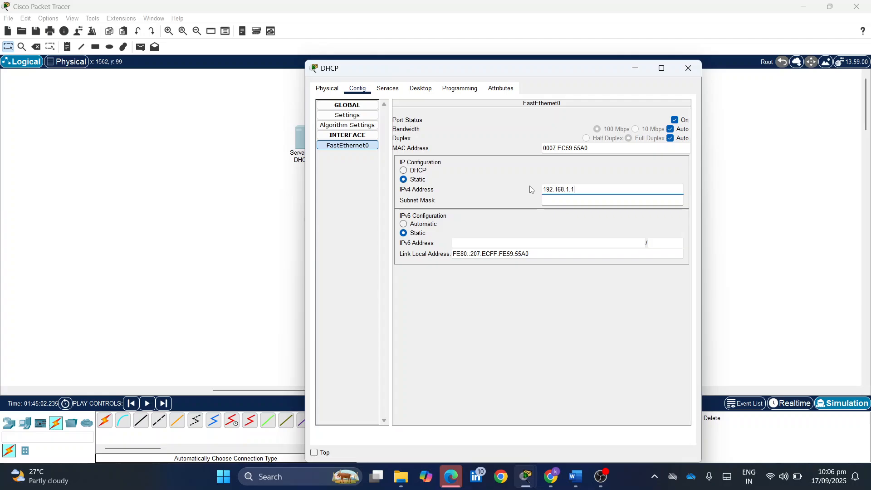
key(ctrl+a)
text(192.168.1.1)
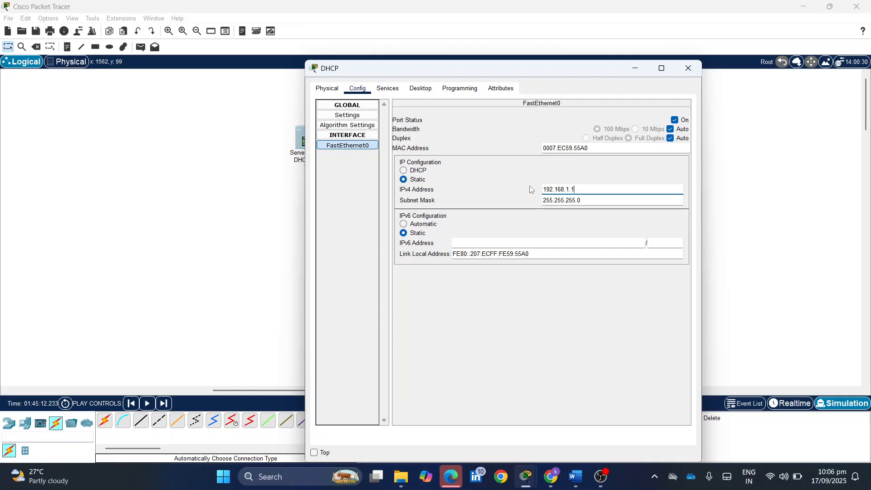
click(689, 68)
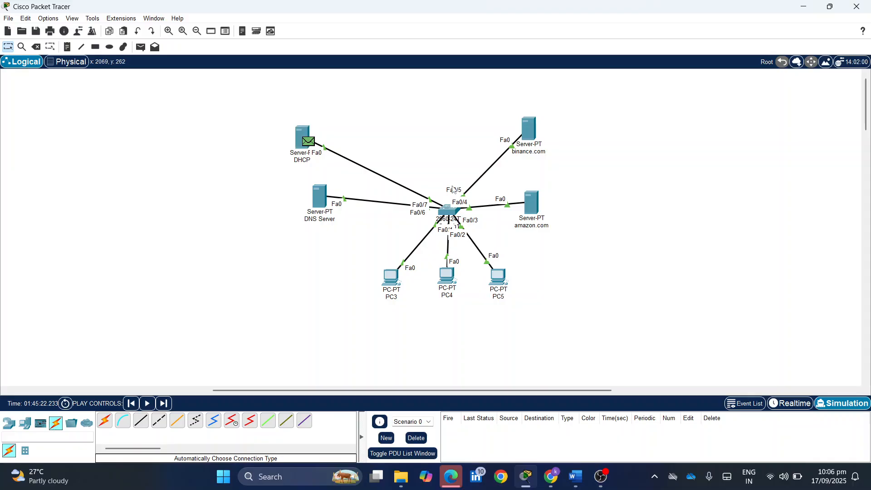
Assign the DNS Server's FastEthernet0 the static IPv4 address 192.168.1.2 with mask 255.255.255.0, and delete the current simulation scenario
click(320, 196)
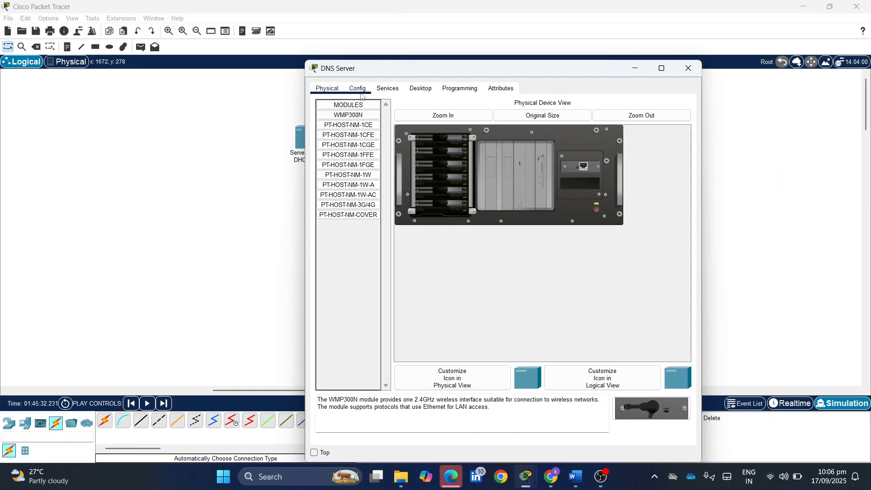
click(359, 89)
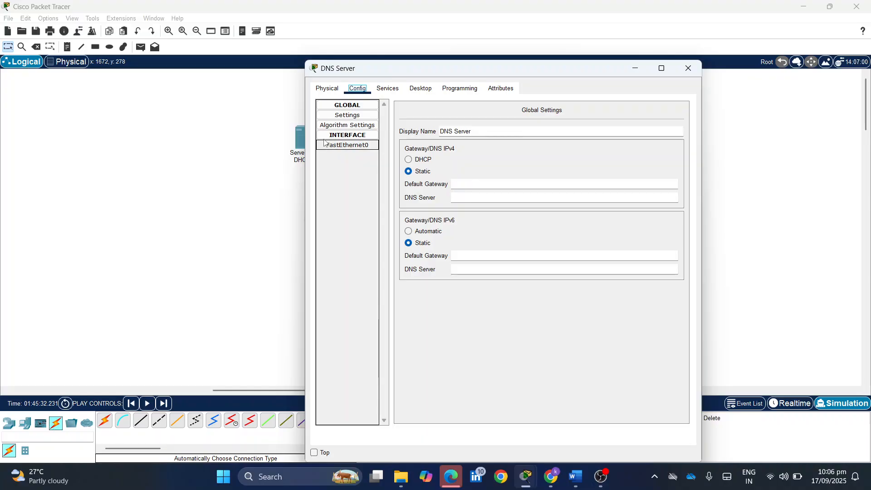
click(340, 146)
click(548, 190)
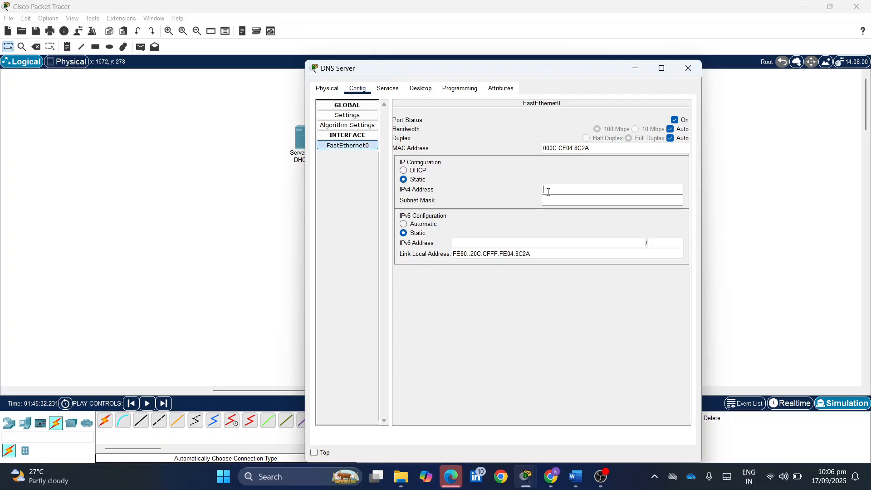
text(192.168.1.1)
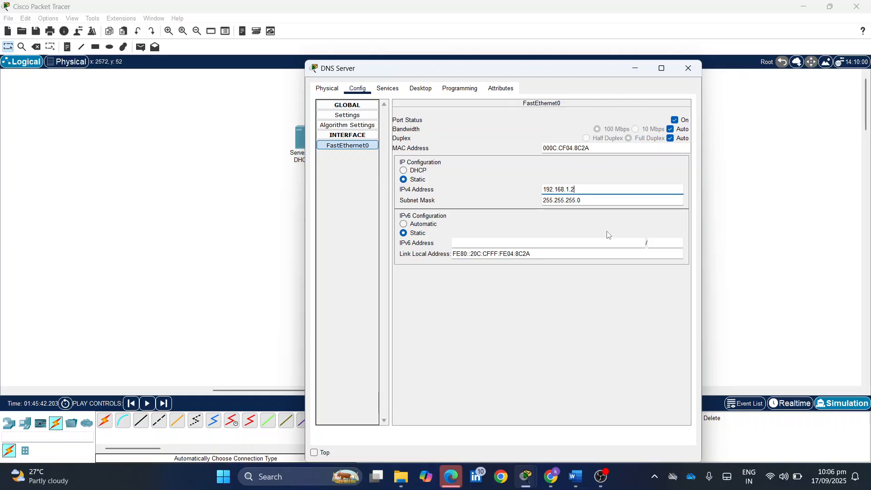
click(688, 68)
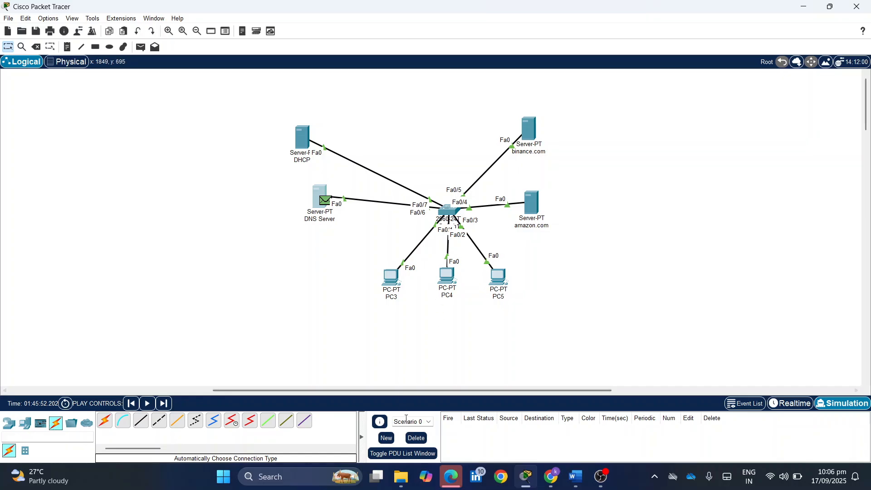
click(417, 437)
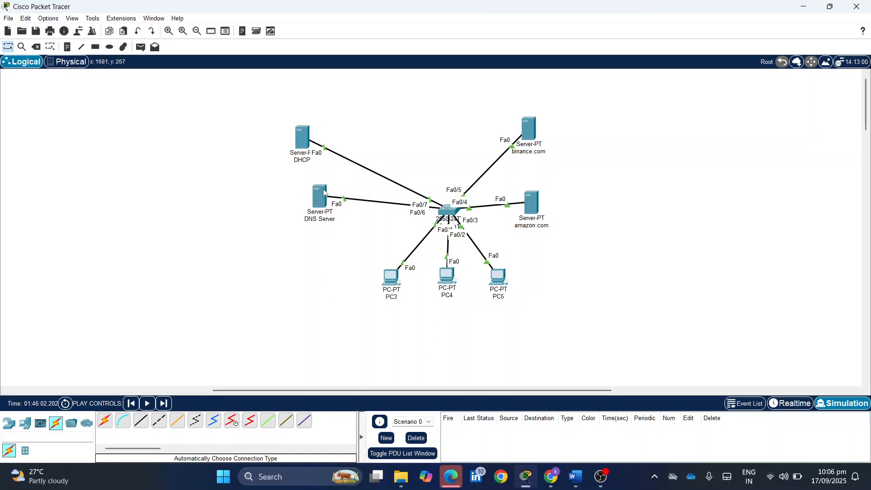
Turn on the DHCP service on the DHCP server and set serverPool's DNS server to 192.168.1.2
click(302, 137)
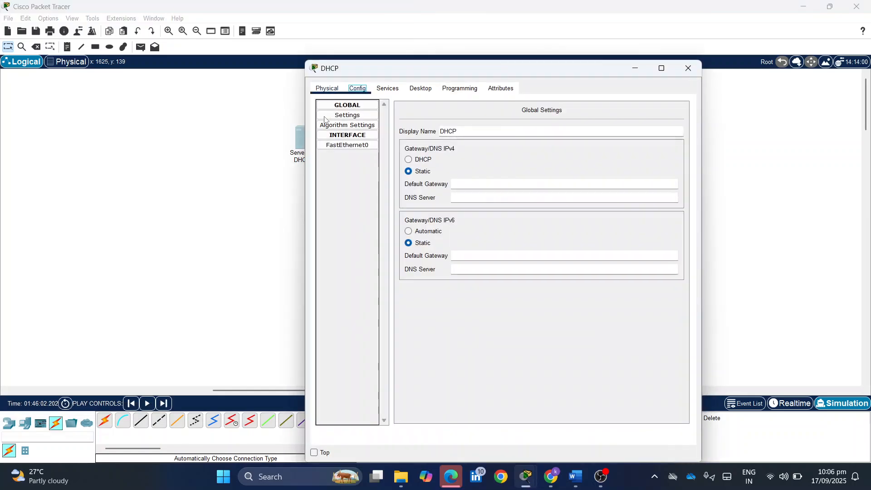
click(387, 89)
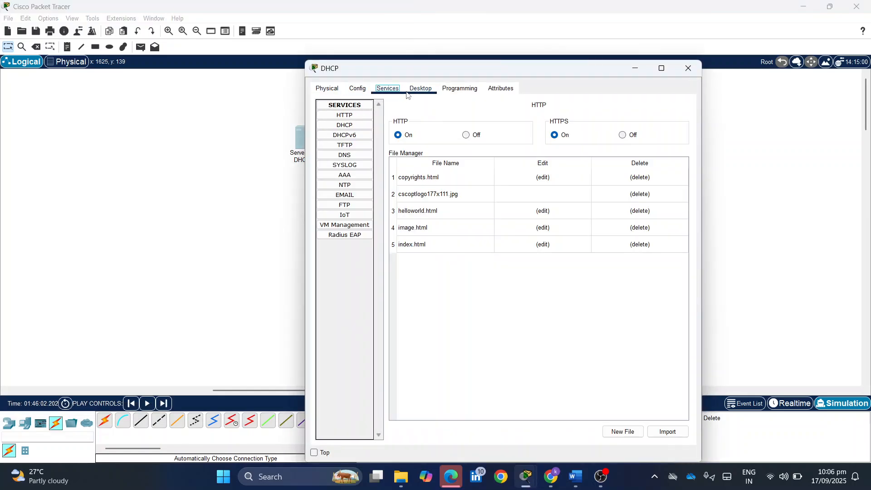
click(345, 125)
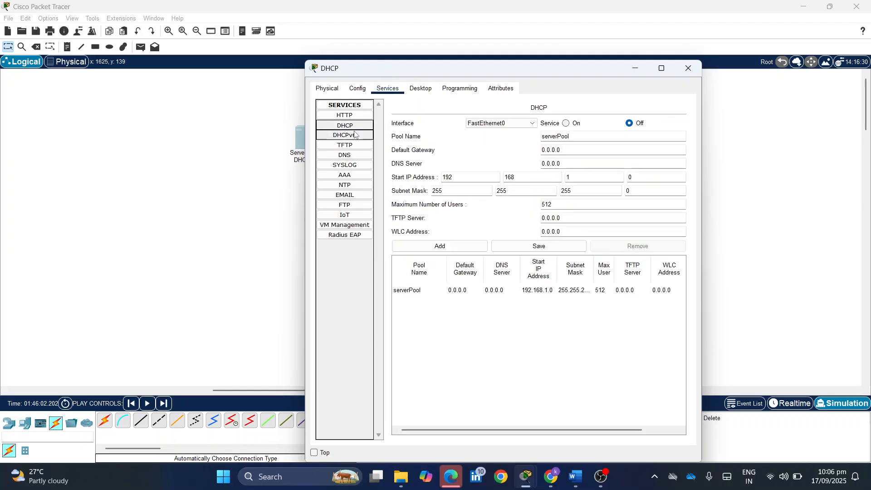
click(566, 124)
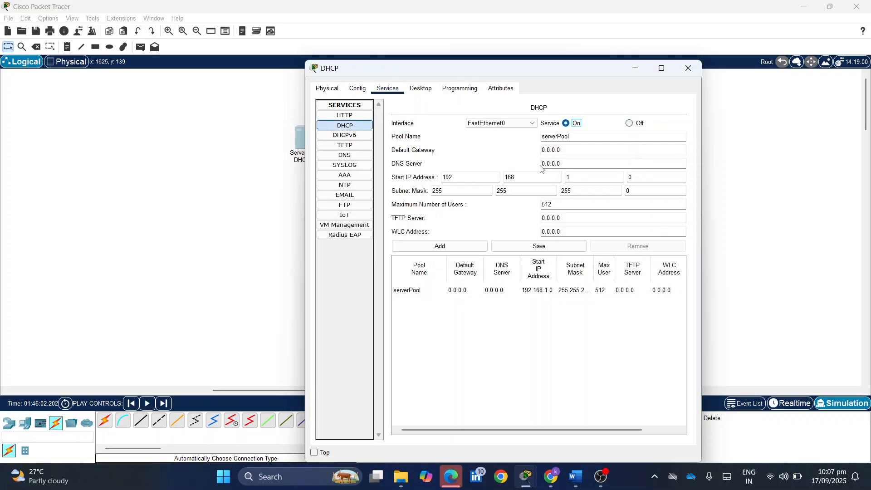
triple_click(561, 163)
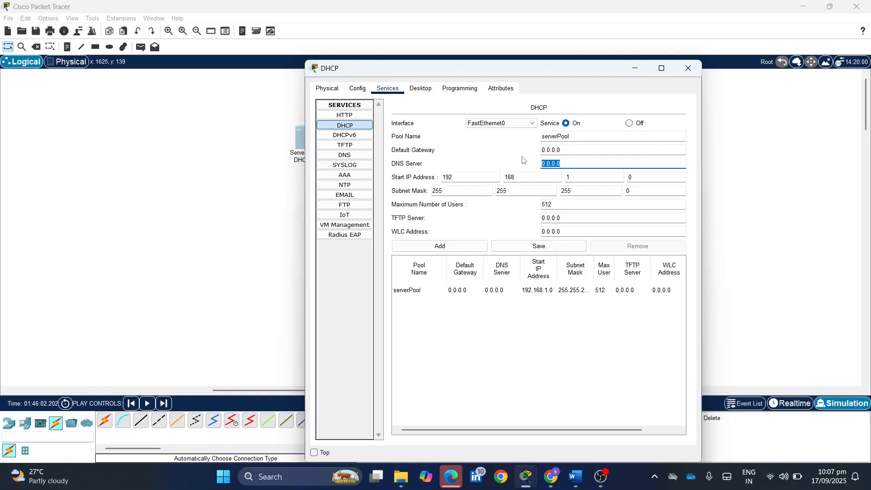
text(192.168.1.2)
Set serverPool's start IP address to 192.168.1.3 and save the pool
click(637, 180)
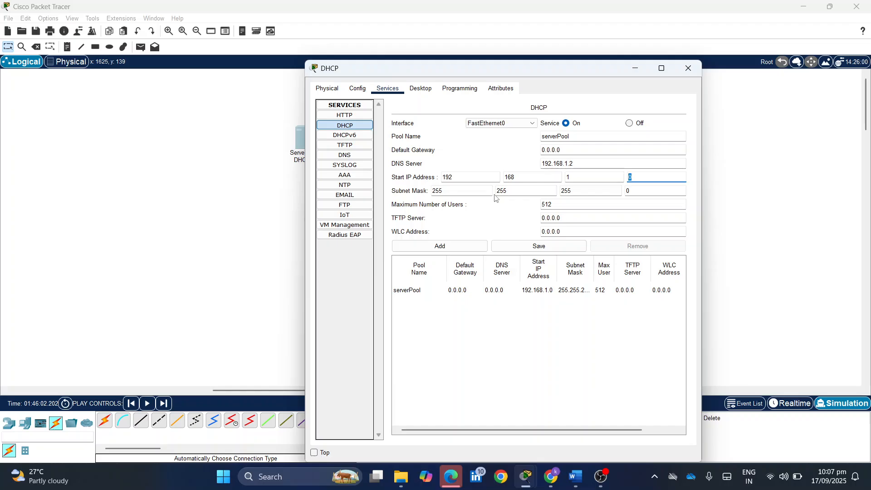
click(514, 334)
click(521, 250)
click(521, 251)
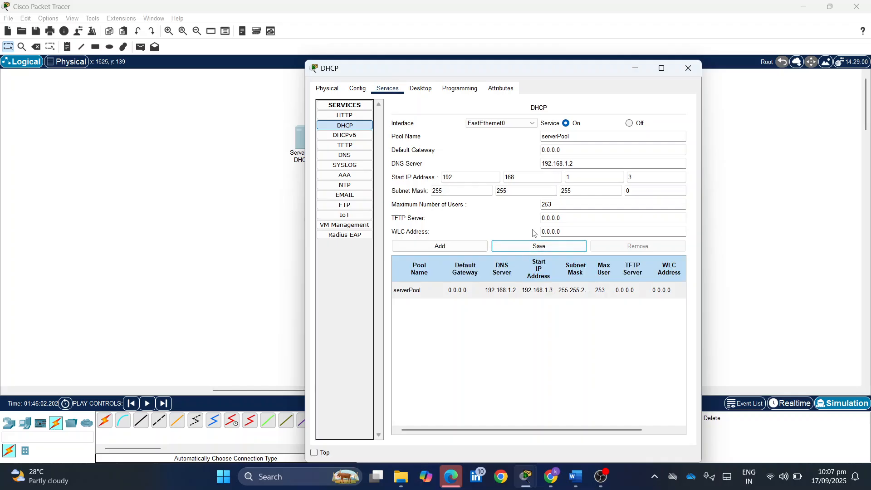
click(688, 68)
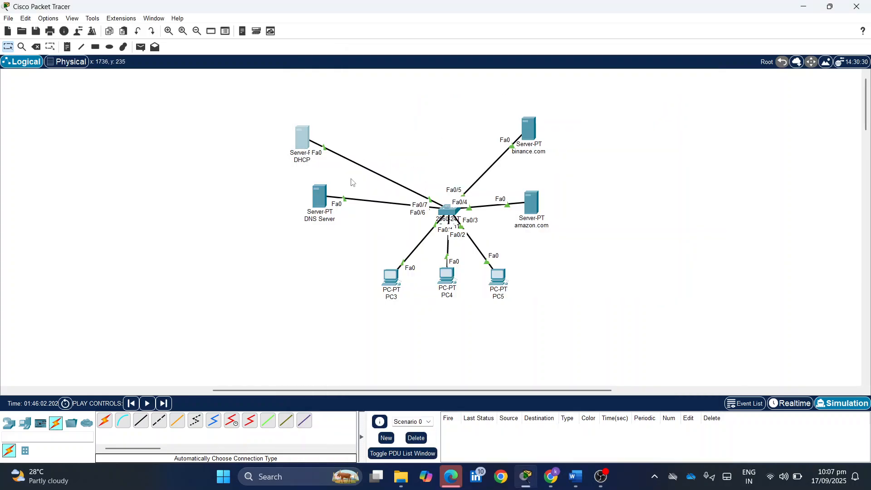
Turn on the DNS service on the DNS Server
click(333, 194)
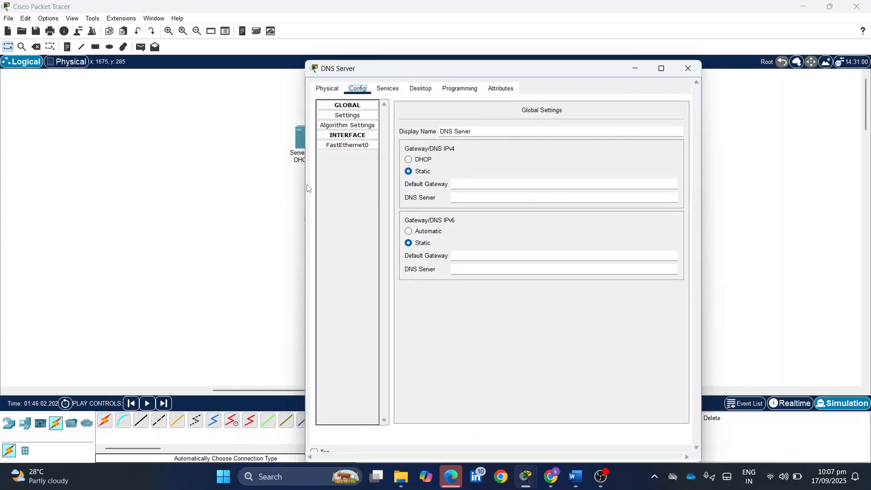
click(388, 88)
click(345, 154)
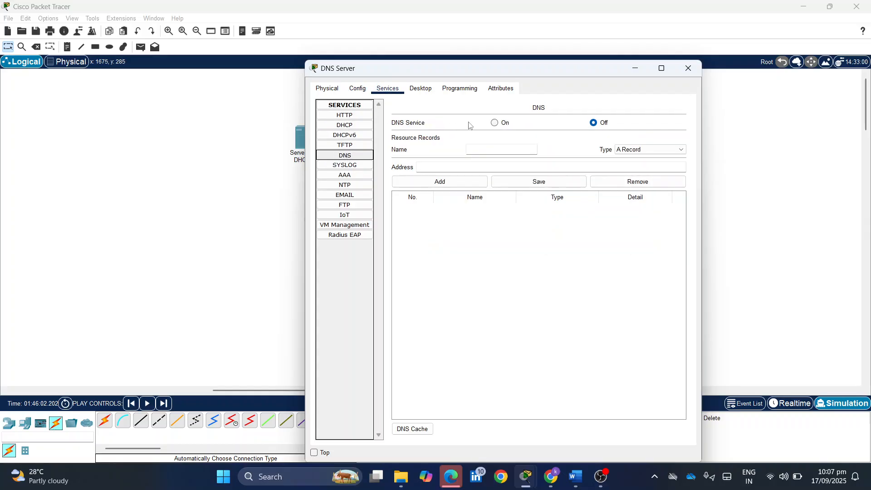
click(494, 123)
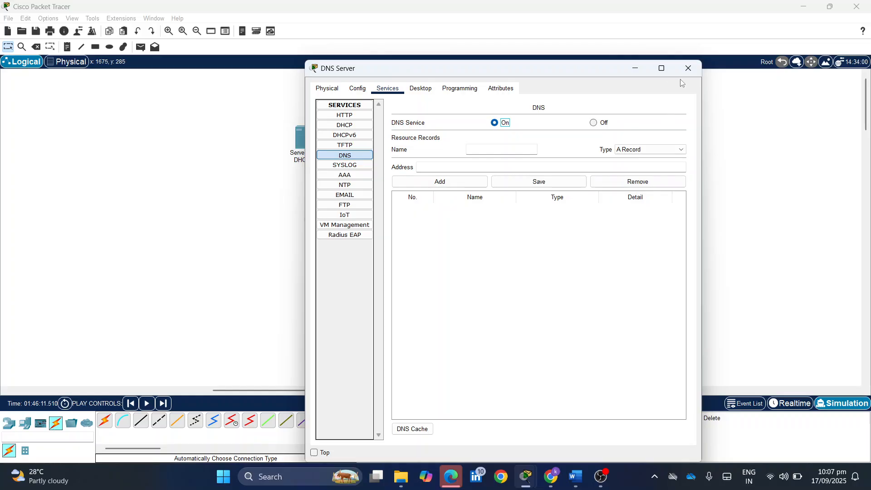
click(688, 68)
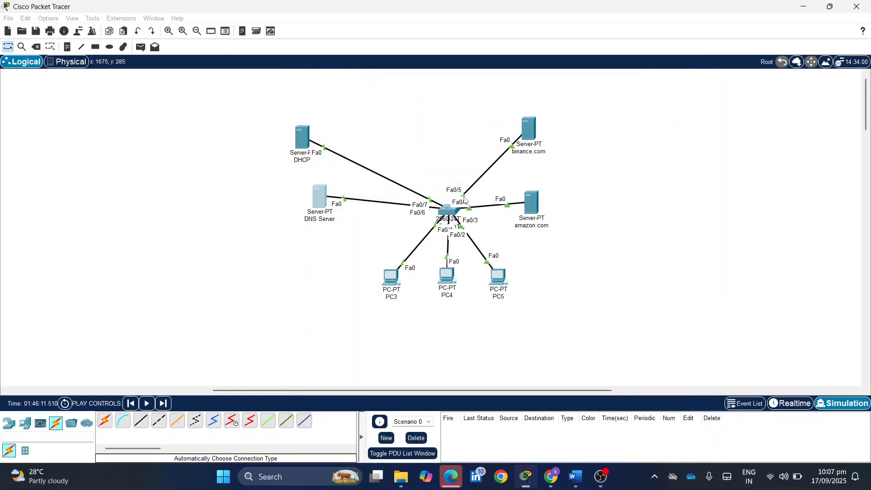
Switch PC3's IPv4 configuration to DHCP so it requests its address from the server
click(391, 277)
click(386, 89)
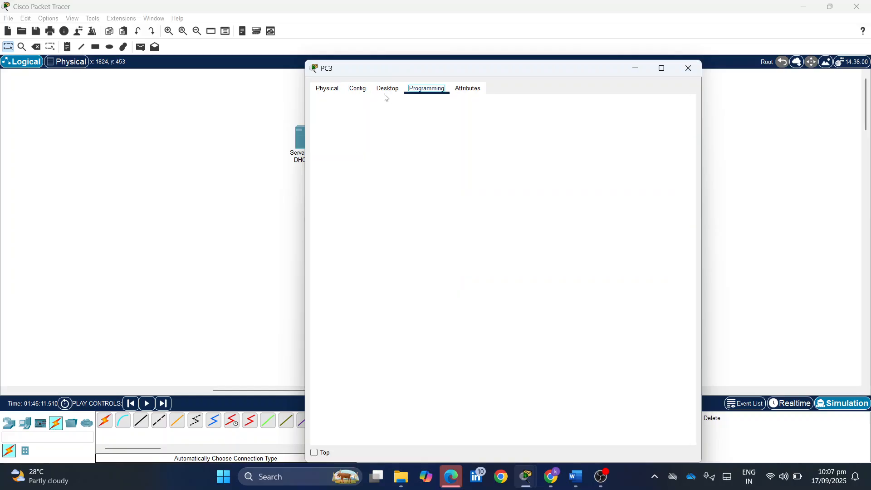
click(339, 139)
click(333, 141)
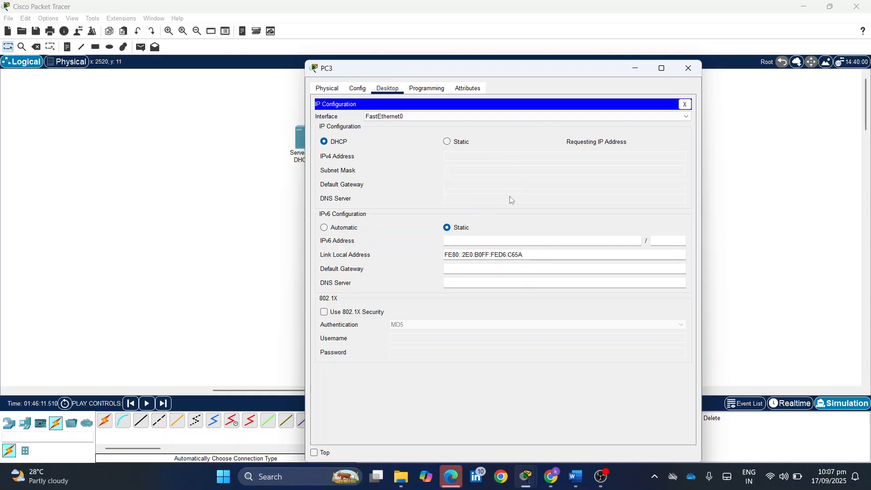
drag(494, 76, 456, 51)
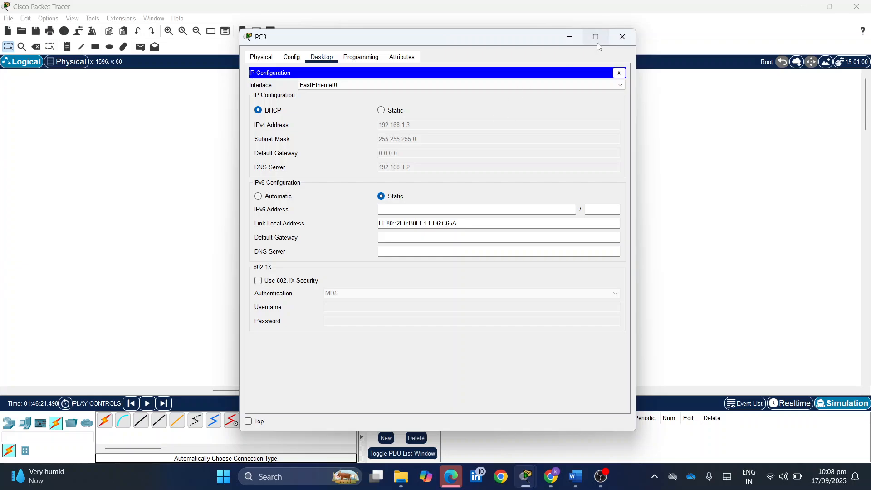
click(623, 37)
Switch PC4's IPv4 configuration to DHCP so it requests an address, and put its window out of the way
click(445, 283)
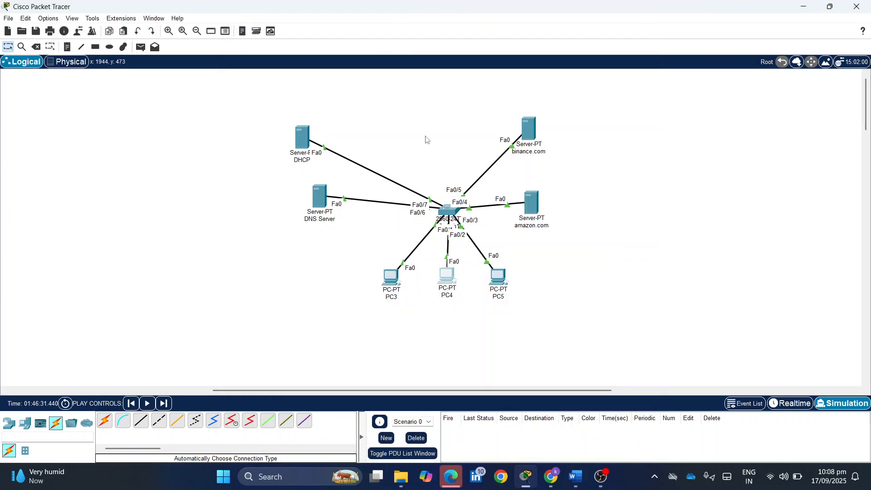
click(384, 93)
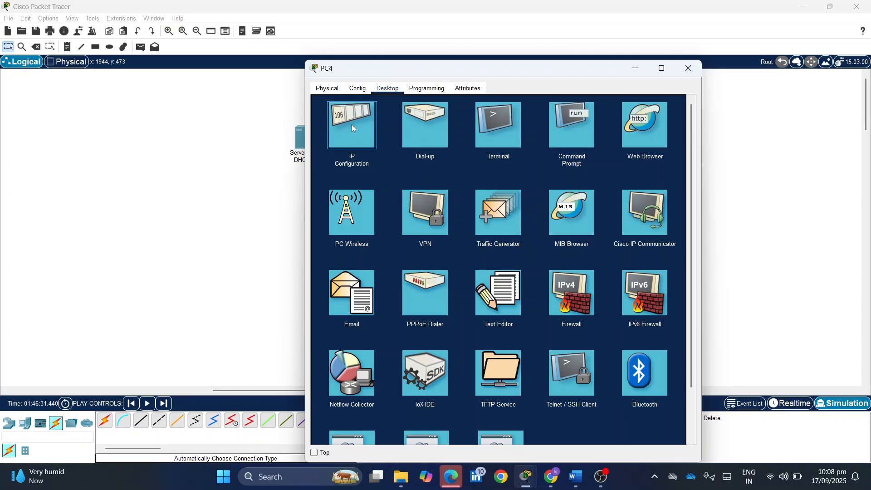
click(352, 124)
click(331, 143)
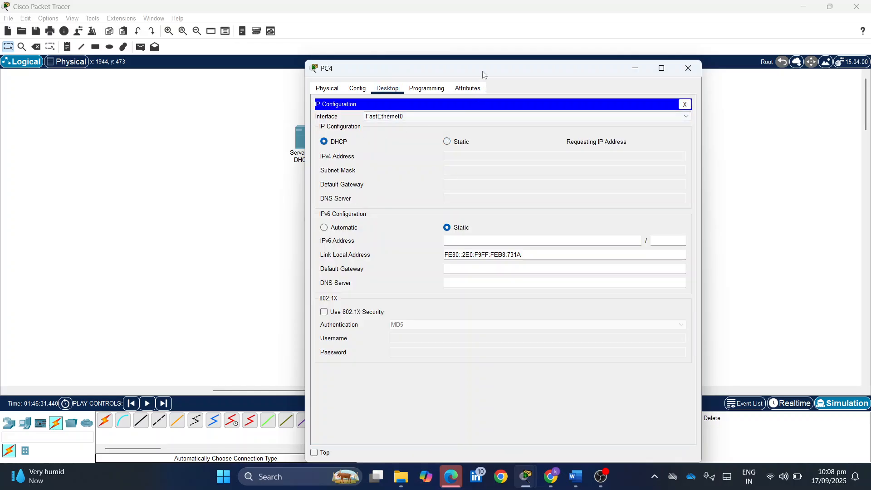
drag(481, 68, 421, 34)
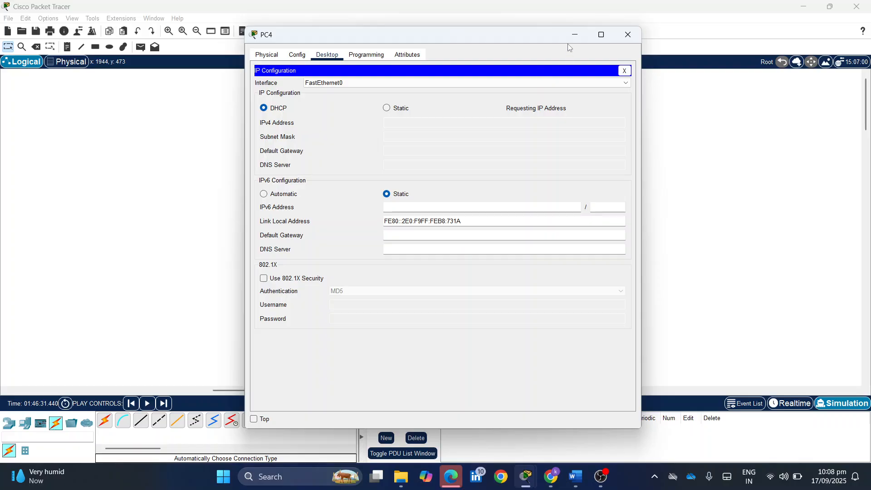
click(575, 35)
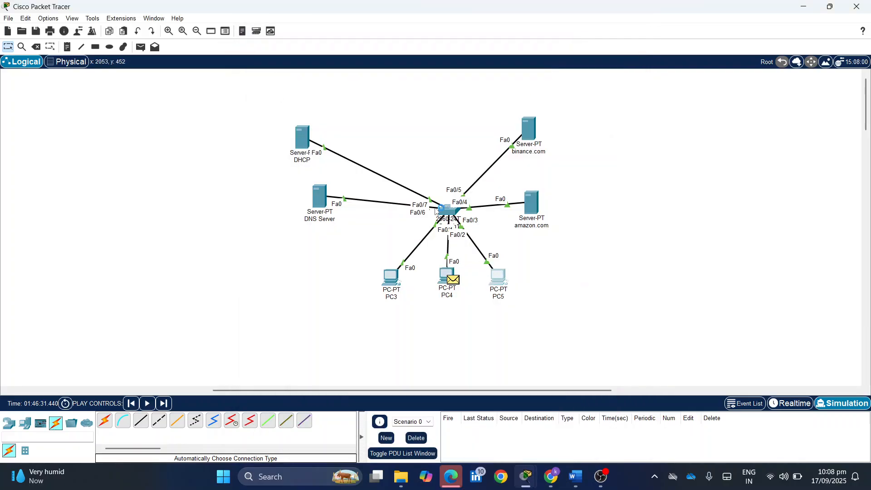
Switch PC5's IPv4 configuration to DHCP so it requests an address
click(498, 277)
click(388, 88)
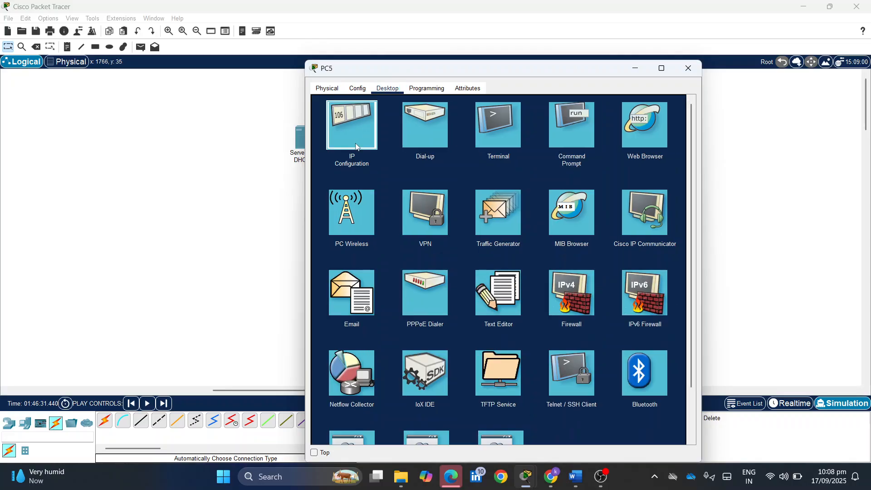
click(356, 147)
click(333, 143)
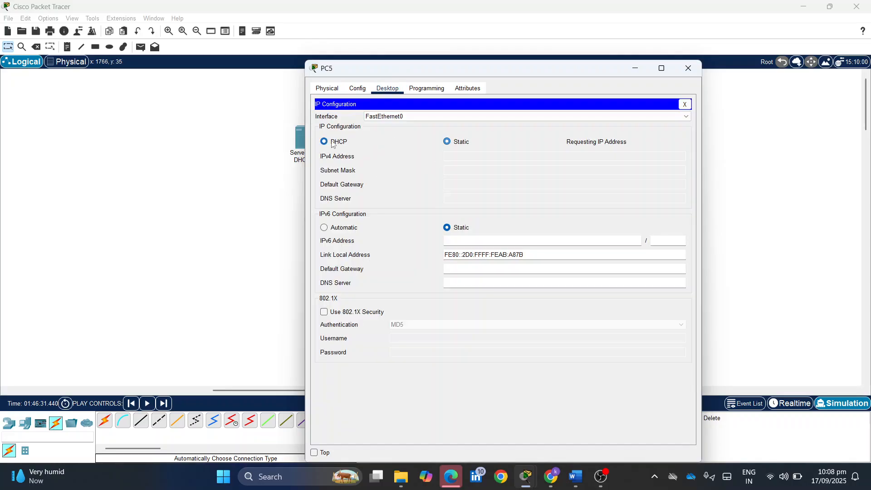
click(635, 68)
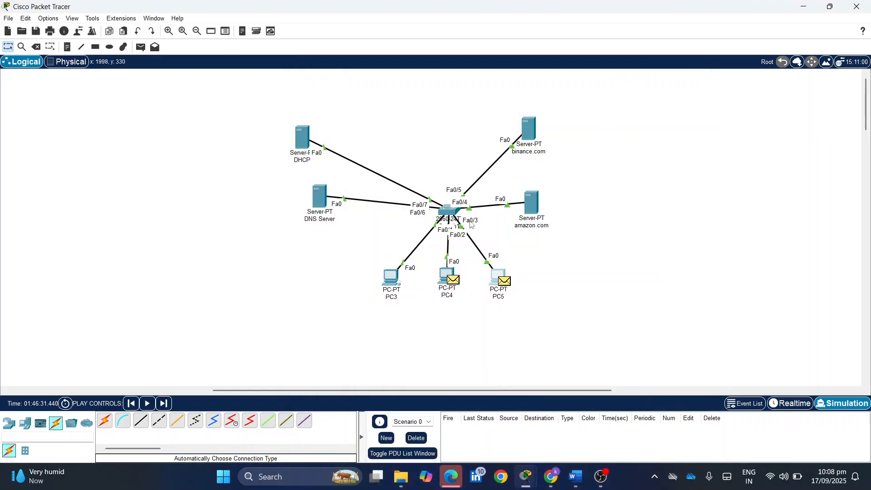
Check the progress of PC4's DHCP request and return to the topology
key(alt+Tab)
click(490, 204)
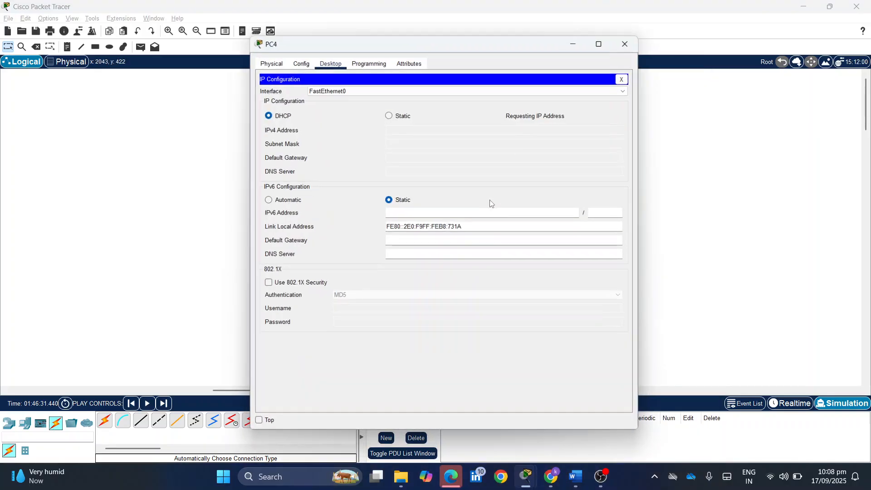
key(alt+Tab)
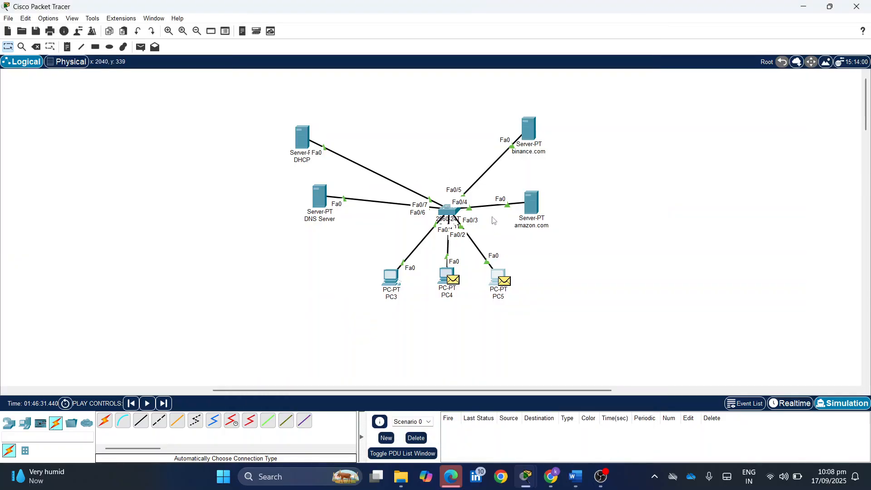
Switch the amazon.com server's IPv4 configuration to DHCP
click(526, 207)
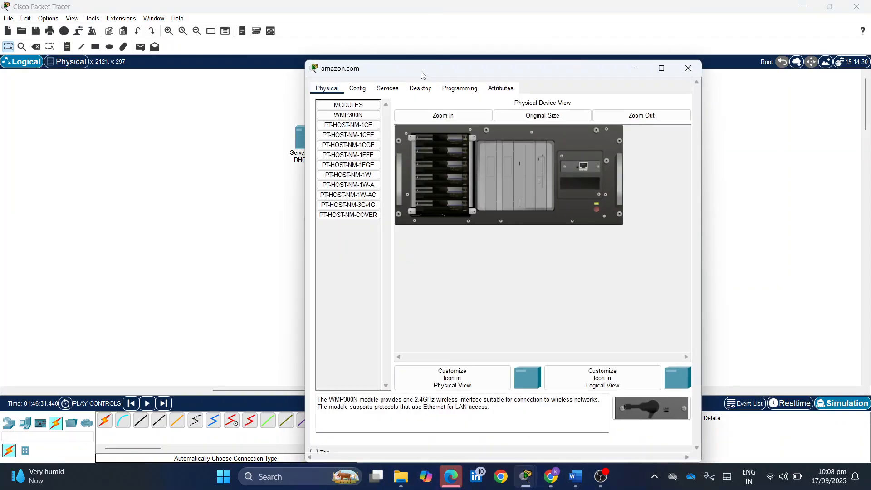
click(393, 90)
click(358, 89)
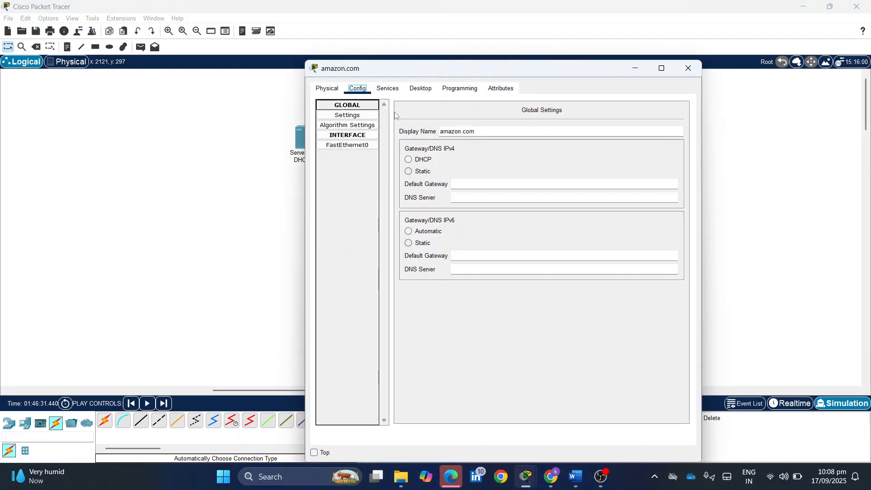
click(391, 89)
click(421, 89)
click(350, 116)
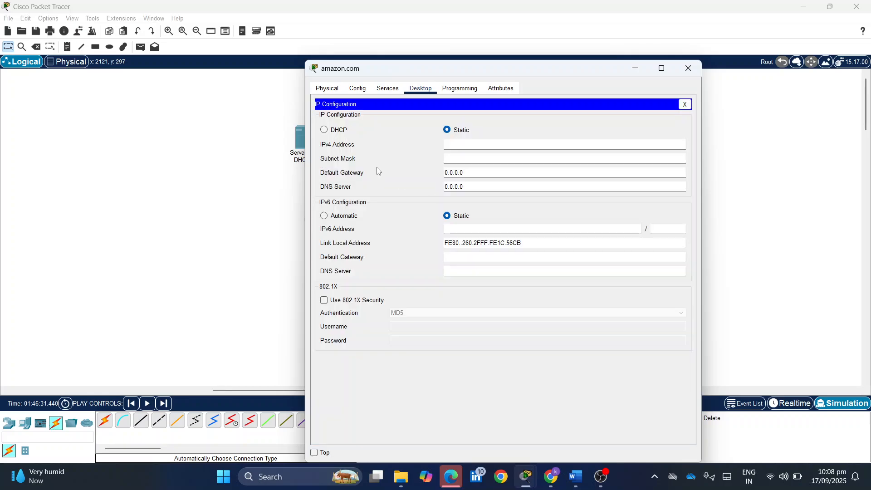
click(325, 130)
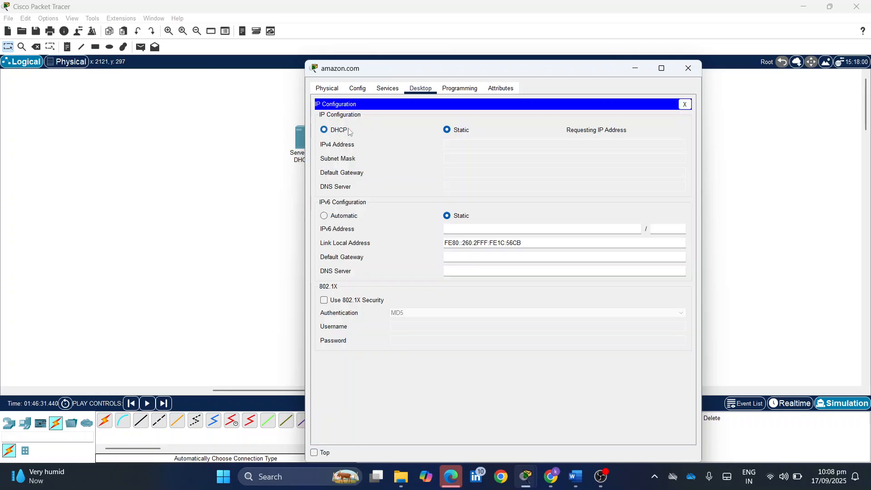
click(635, 68)
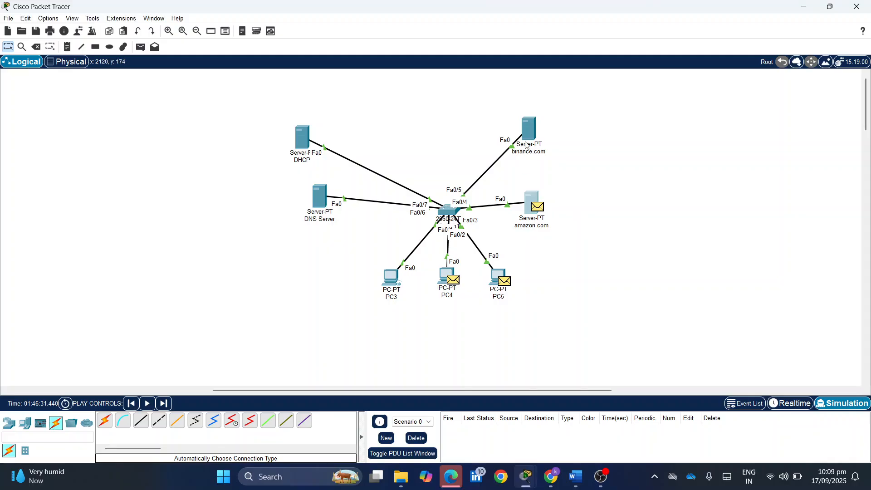
Switch the binance.com server's IPv4 configuration to DHCP
click(528, 128)
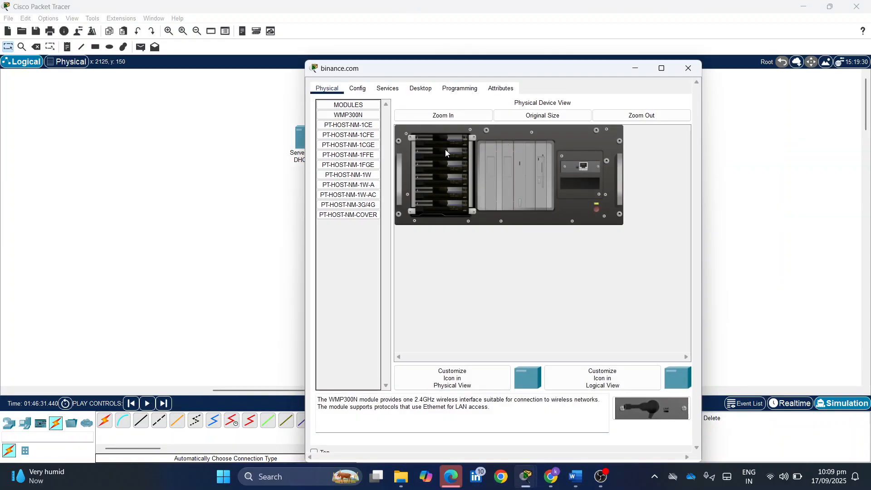
click(388, 89)
click(415, 91)
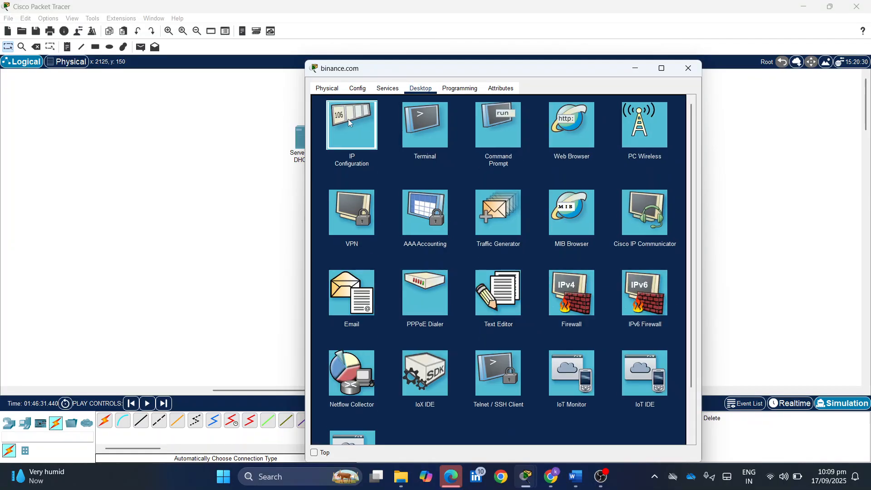
click(348, 120)
click(337, 131)
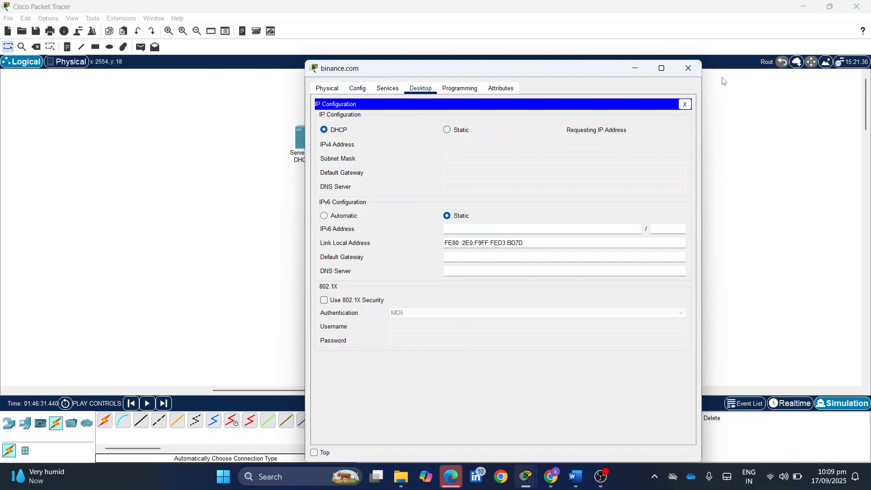
click(635, 68)
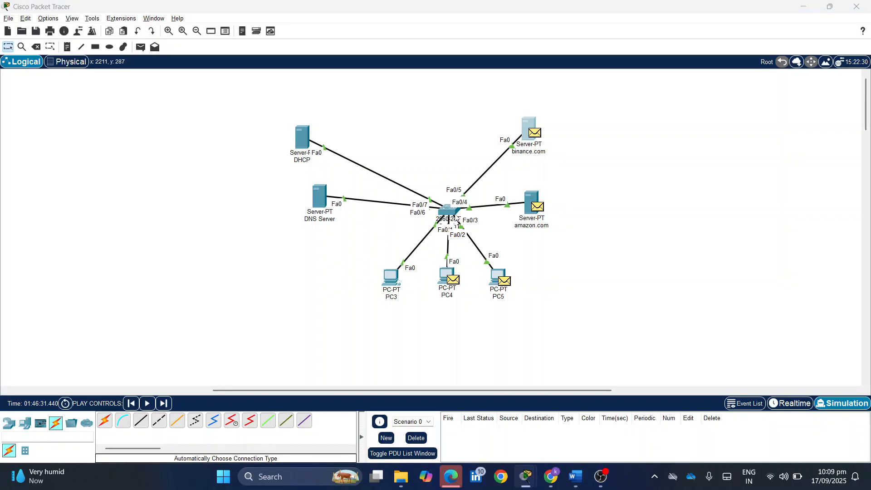
Check the progress of PC5's DHCP request and return to the topology
key(alt+Tab)
click(564, 191)
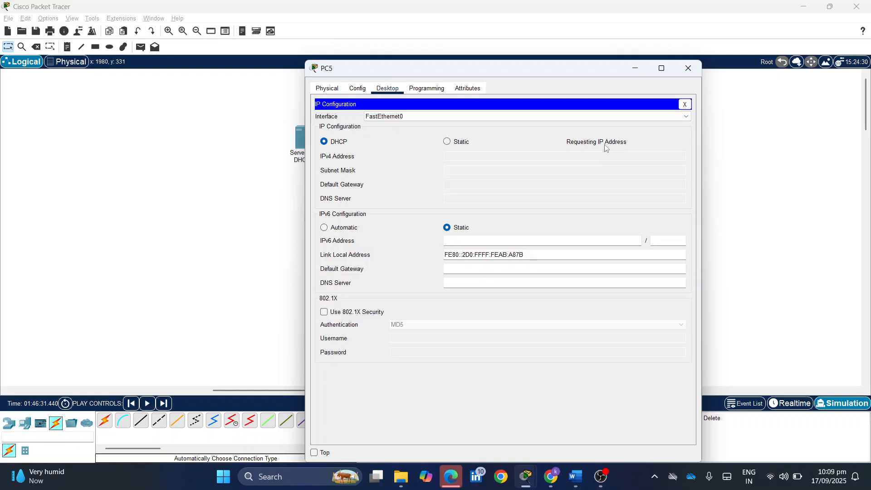
key(alt+Tab)
click(598, 198)
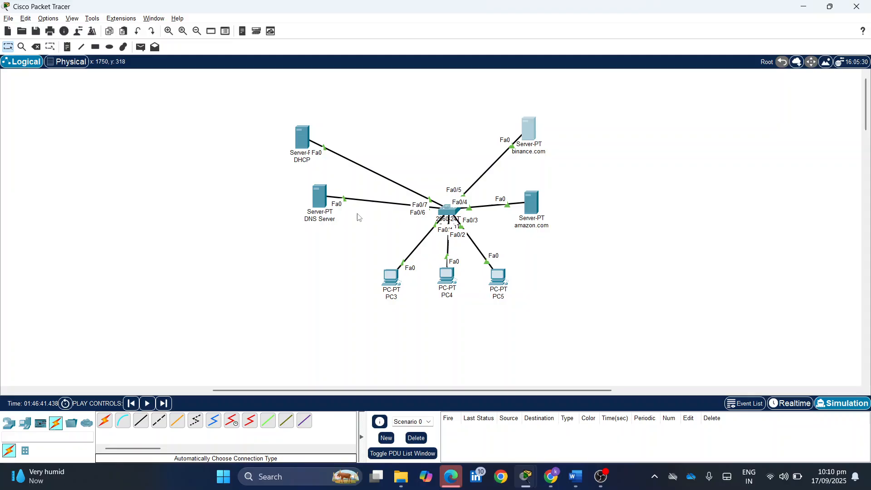
Review the DHCP-assigned IPv4 settings of PC4, amazon.com, PC5 and binance.com, and close their configuration windows
key(alt+Tab)
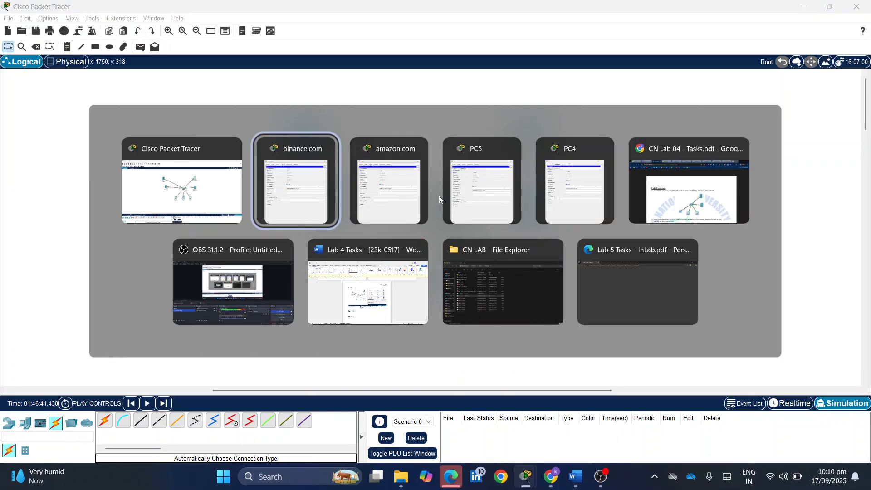
click(540, 183)
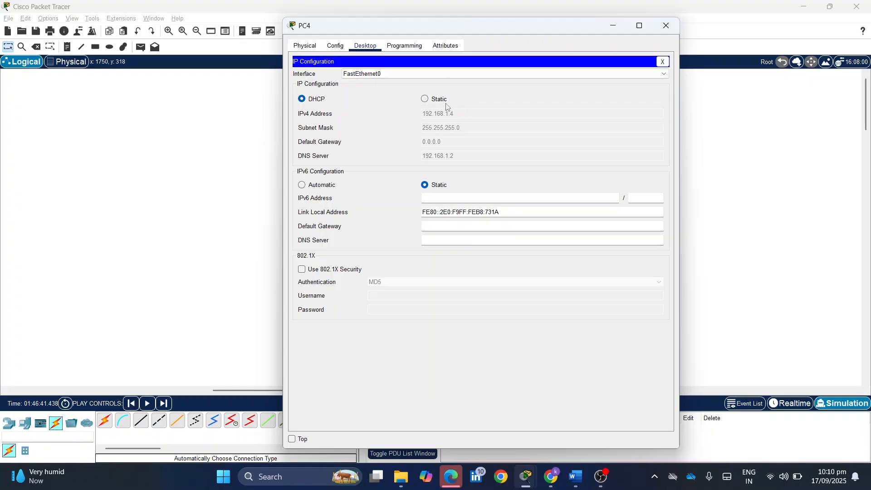
key(alt+Tab)
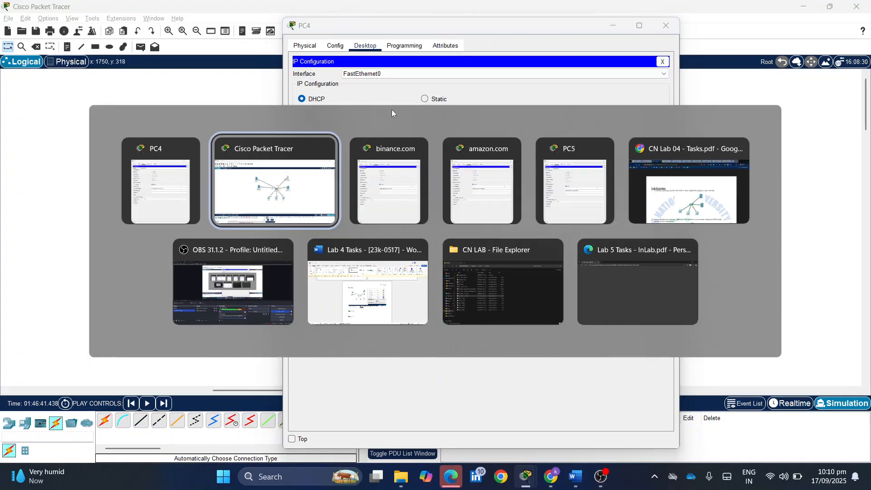
click(488, 189)
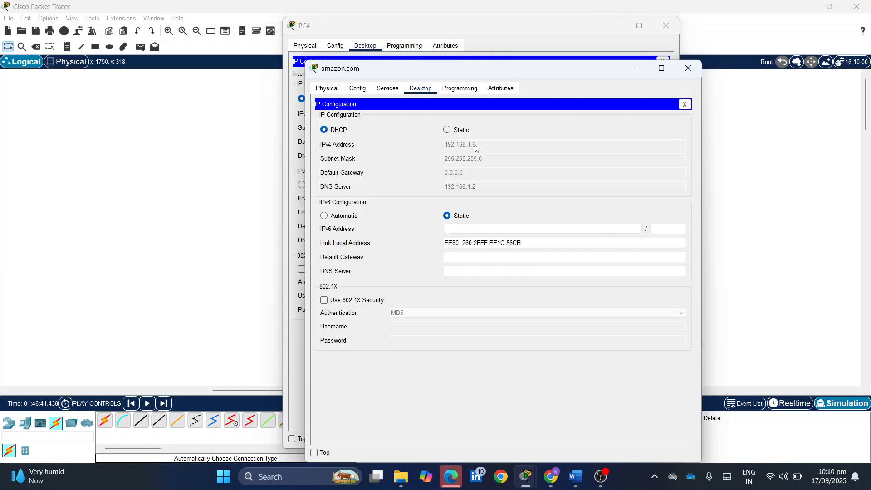
key(alt+Tab)
click(572, 181)
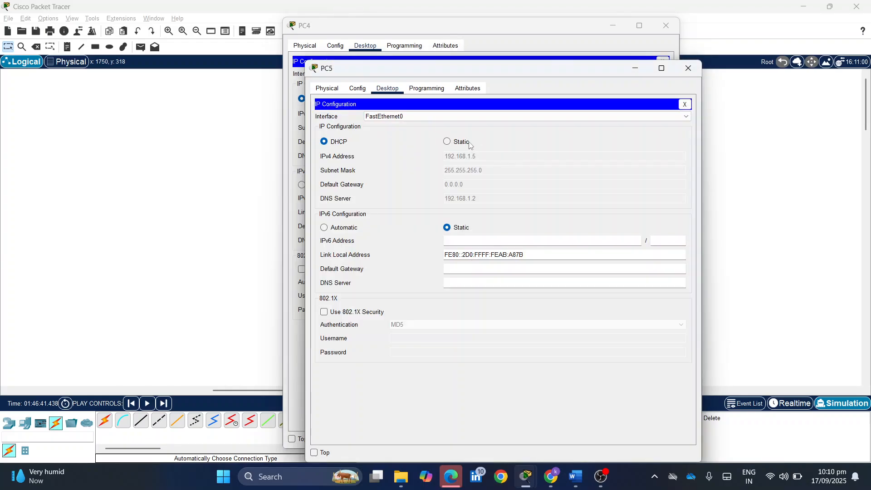
key(alt+Tab)
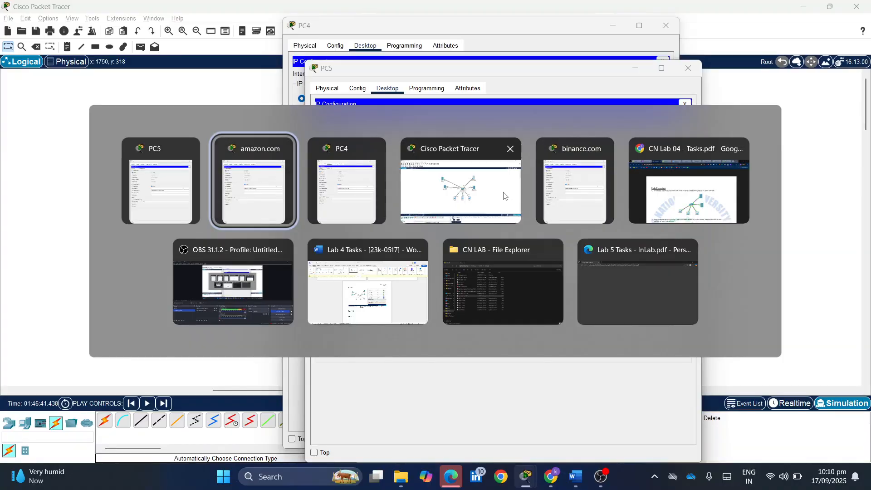
click(554, 187)
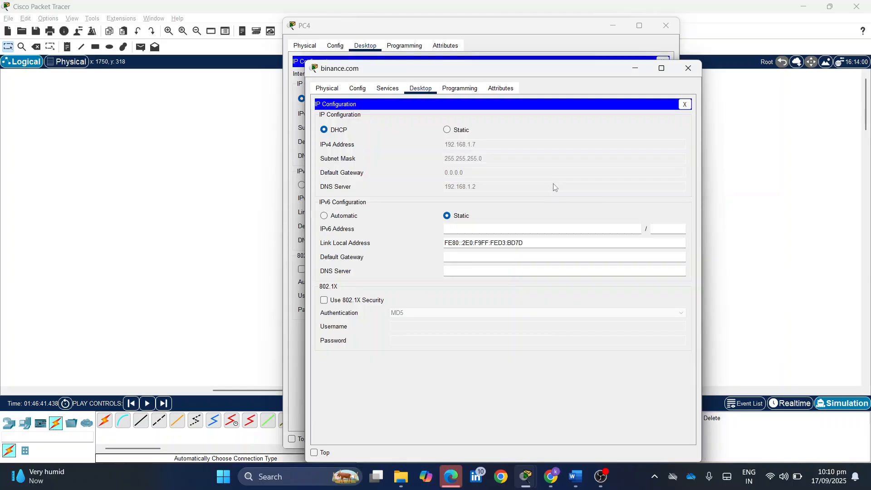
click(698, 72)
click(687, 64)
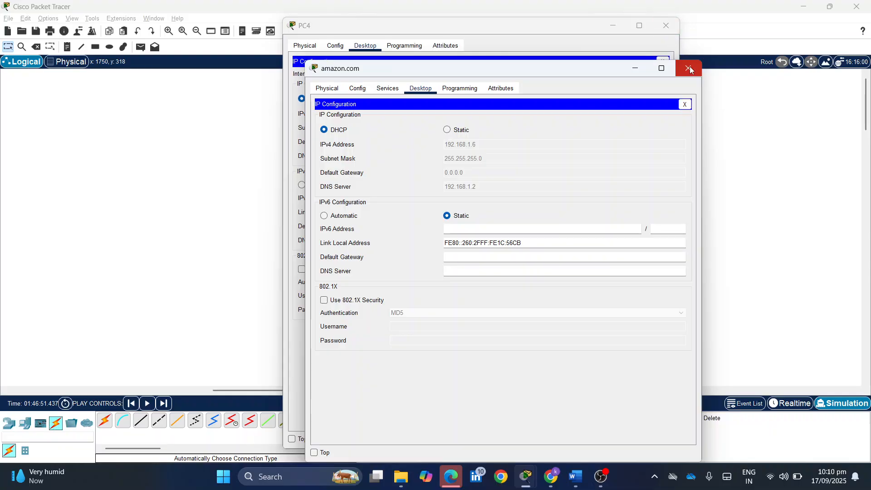
click(690, 69)
click(666, 25)
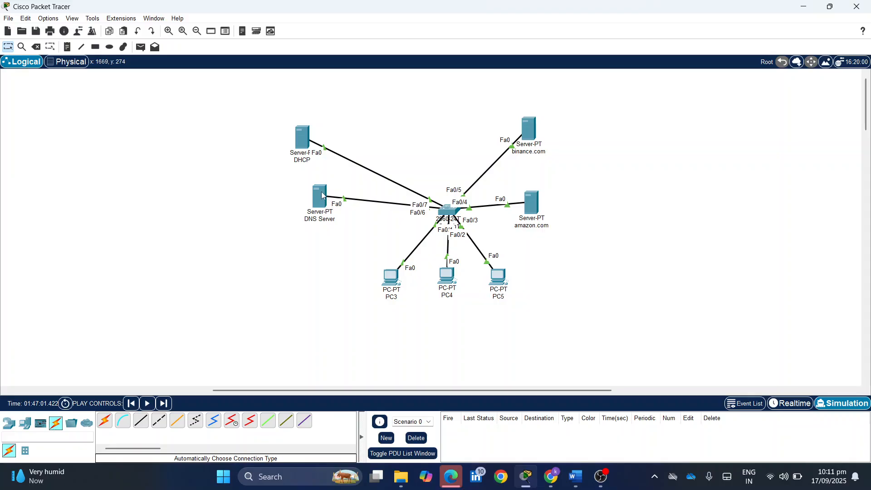
Open index.html for editing in the amazon.com server's HTTP service
click(531, 202)
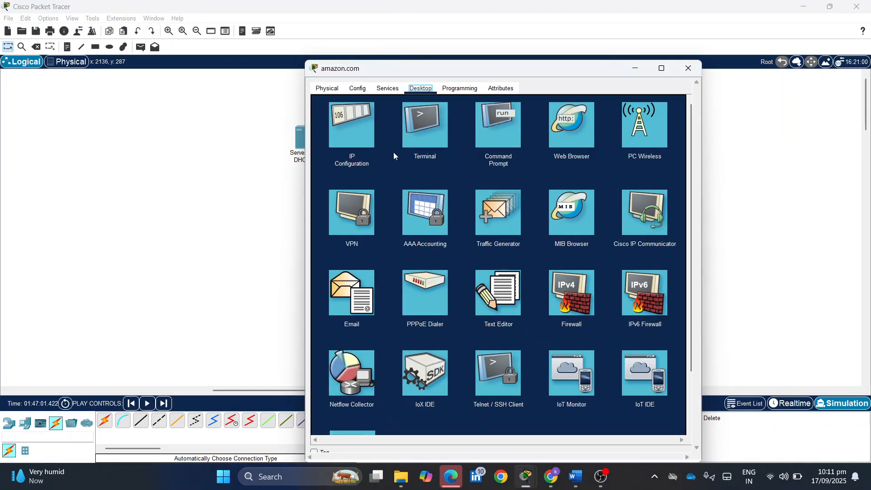
click(327, 89)
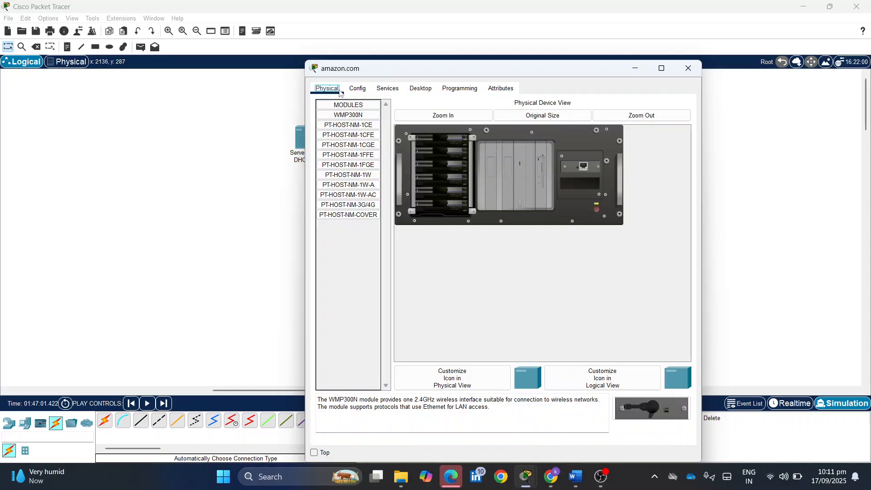
click(357, 89)
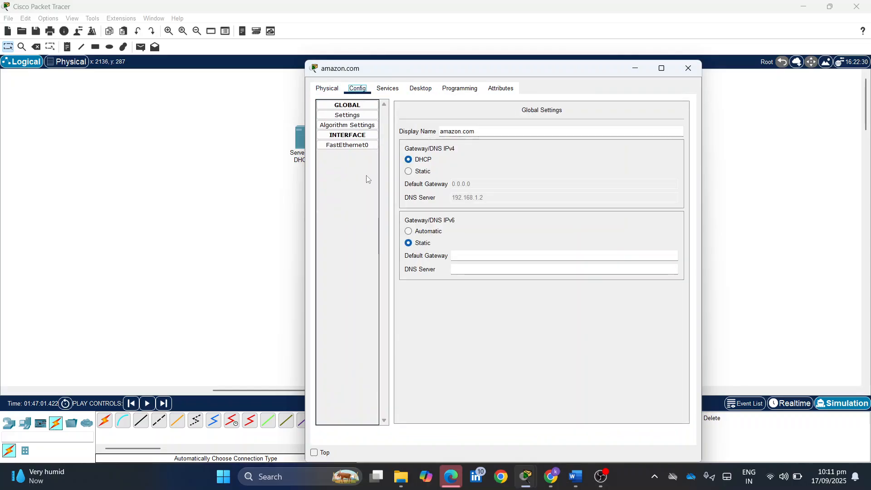
click(387, 88)
click(351, 116)
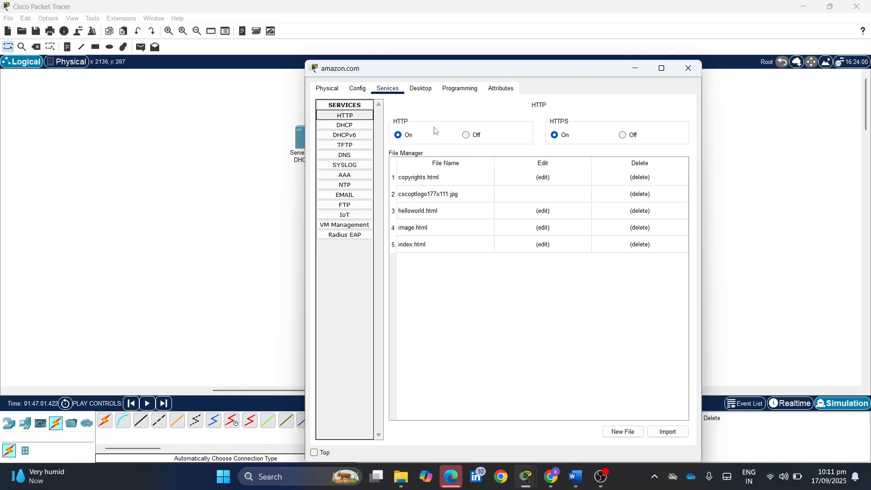
click(544, 245)
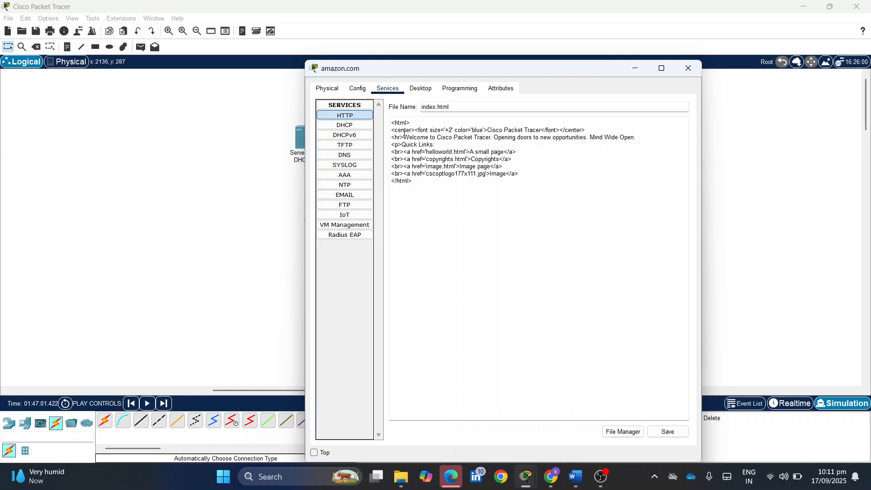
Replace "Welcome to Cisco Packet Tracer" with "AMAZON" in amazon.com's index.html, overwrite the saved file and close the server window
mouse_move(404, 136)
mouse_down()
mouse_move(497, 138)
mouse_move(489, 140)
mouse_up()
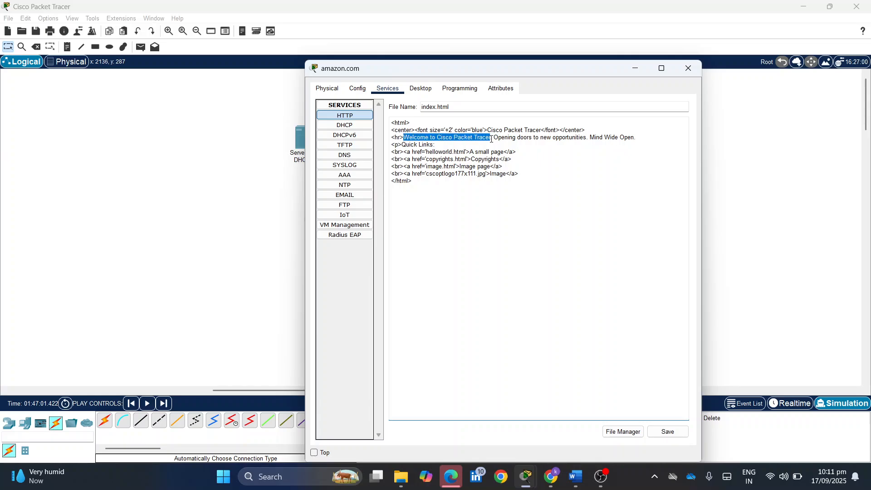
text(Ama)
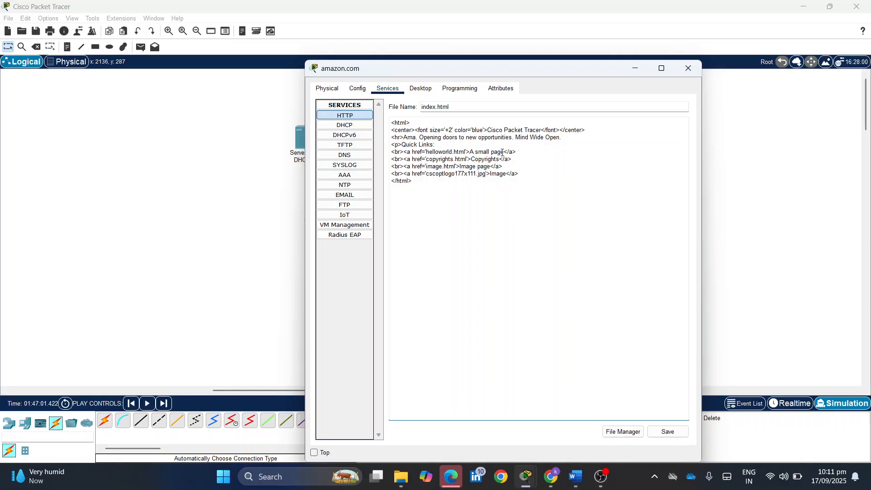
key(BackSpace)
key(BackSpace)
text(MAZON)
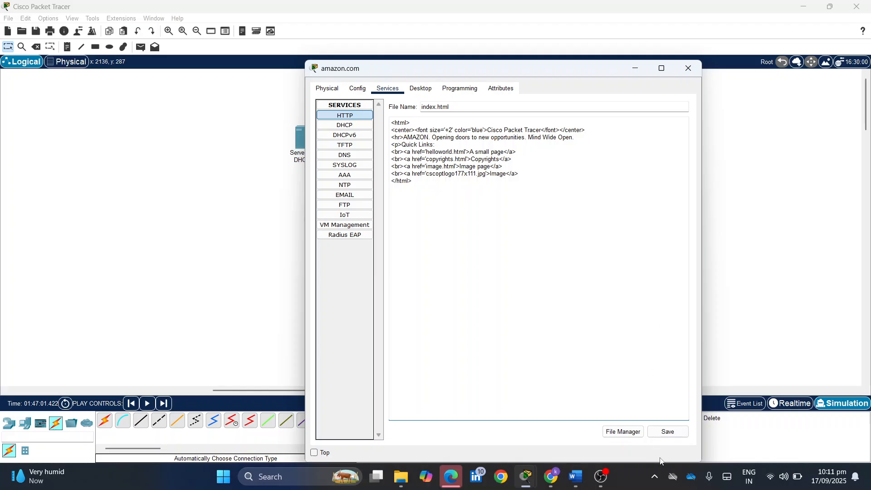
click(666, 433)
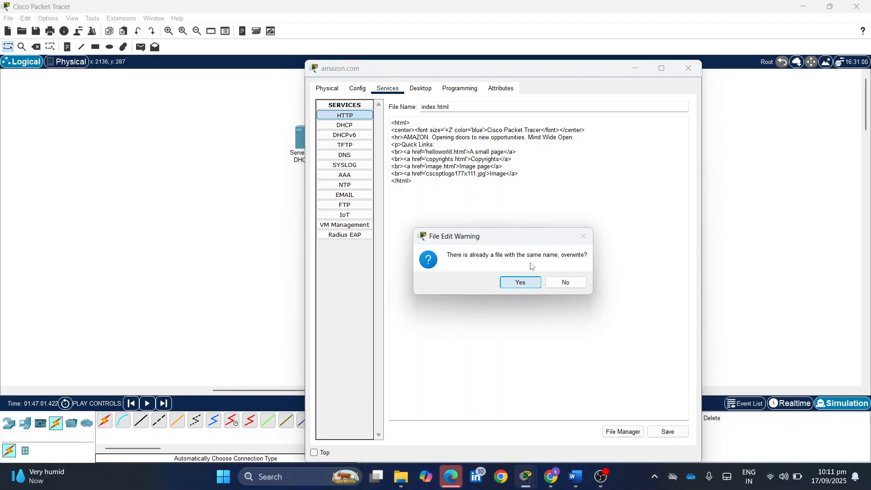
click(519, 280)
click(691, 64)
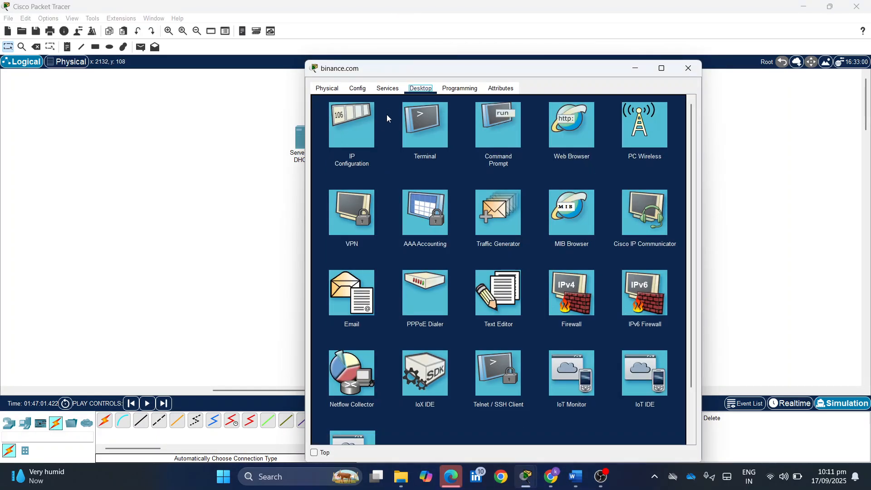
Replace the "Welcome to Cisco Packet Tracer." text with "BINANCE." in the binance.com server's index.html
click(388, 88)
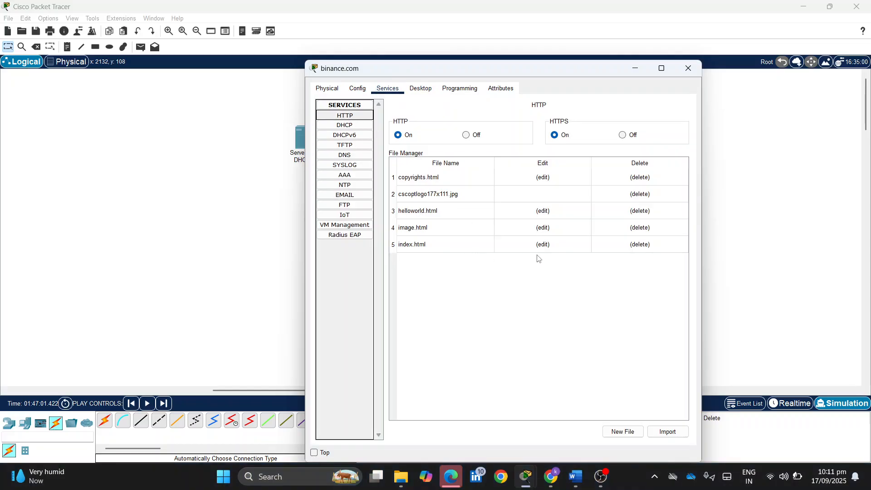
click(542, 244)
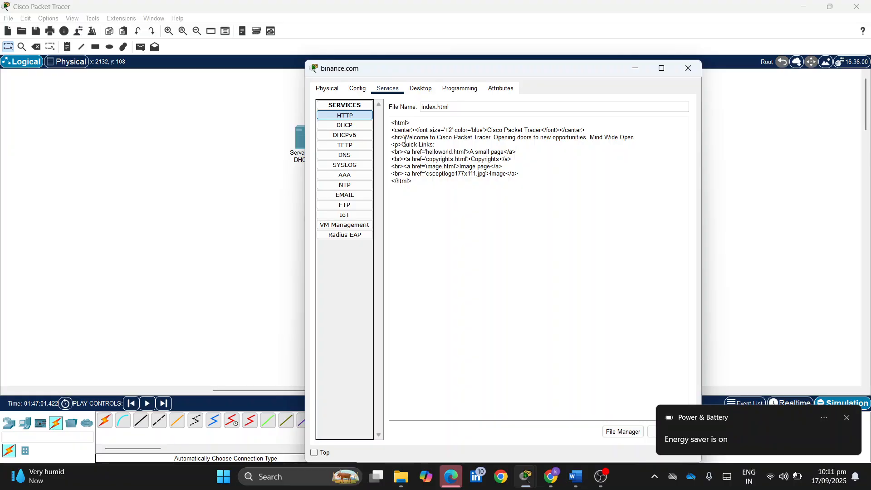
drag(405, 136, 485, 140)
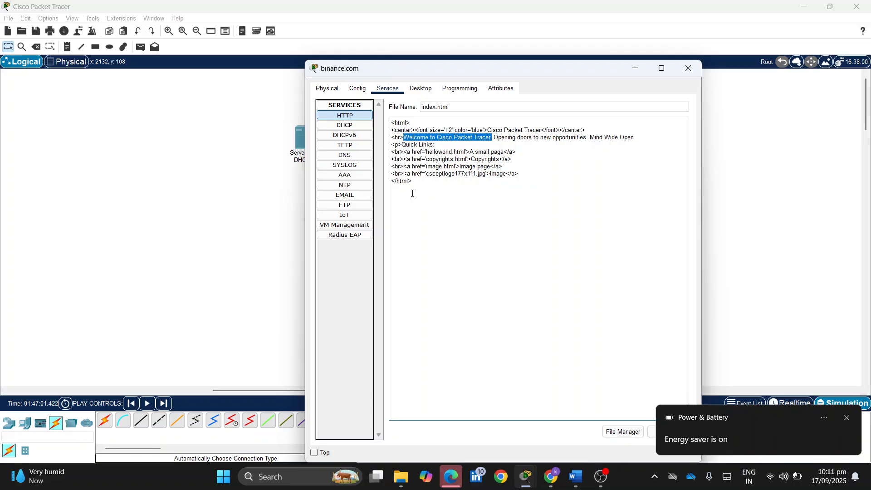
text(BINANCE)
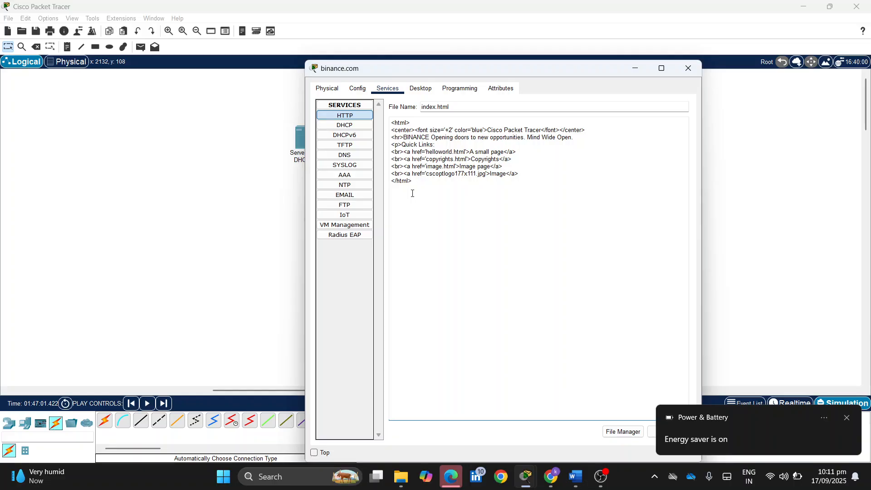
text(.)
key(Return)
key(BackSpace)
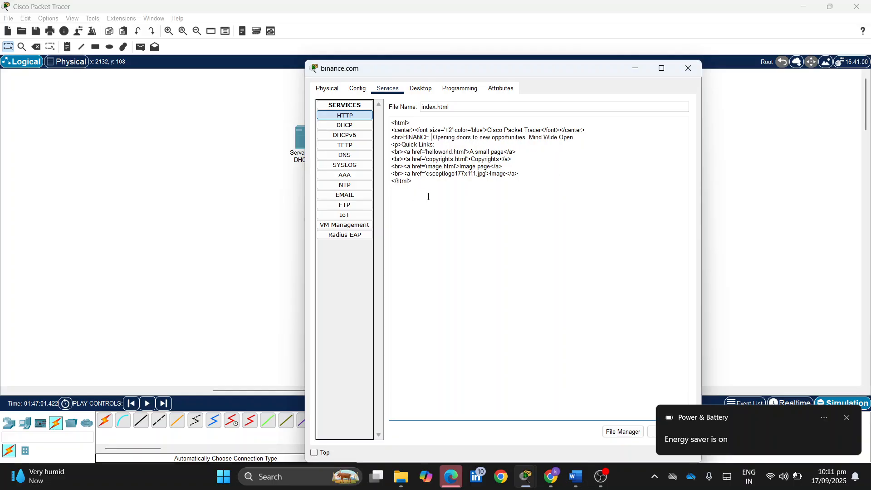
Save binance.com's index.html over the existing file and close the server window
click(847, 418)
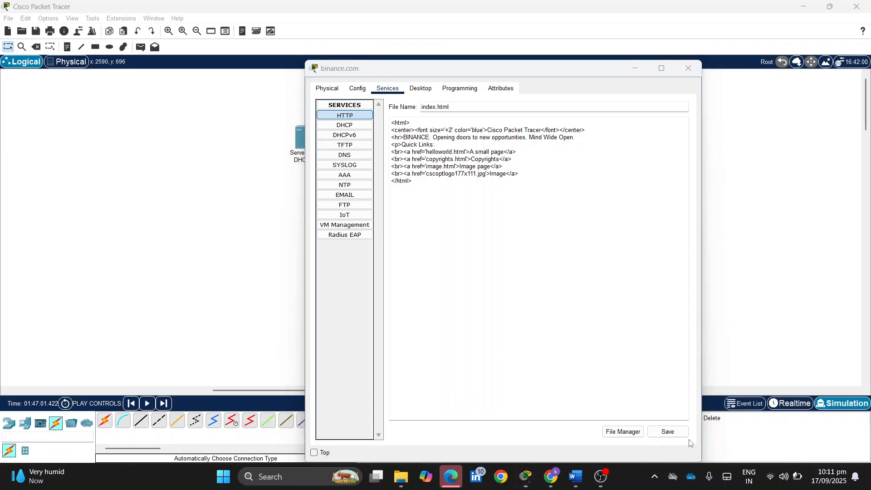
click(679, 433)
click(521, 282)
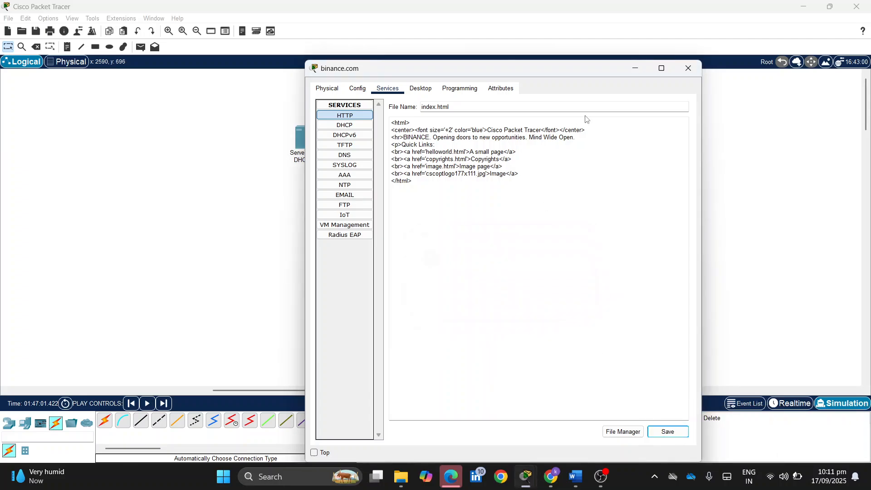
click(688, 68)
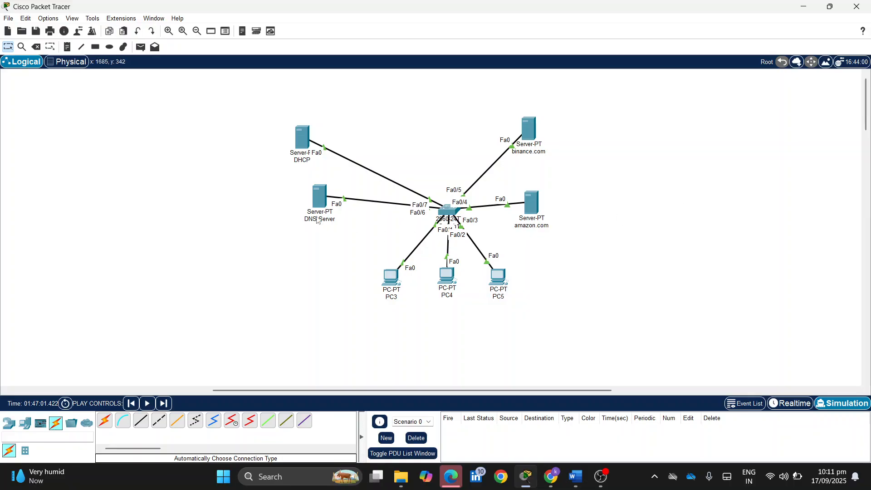
click(320, 198)
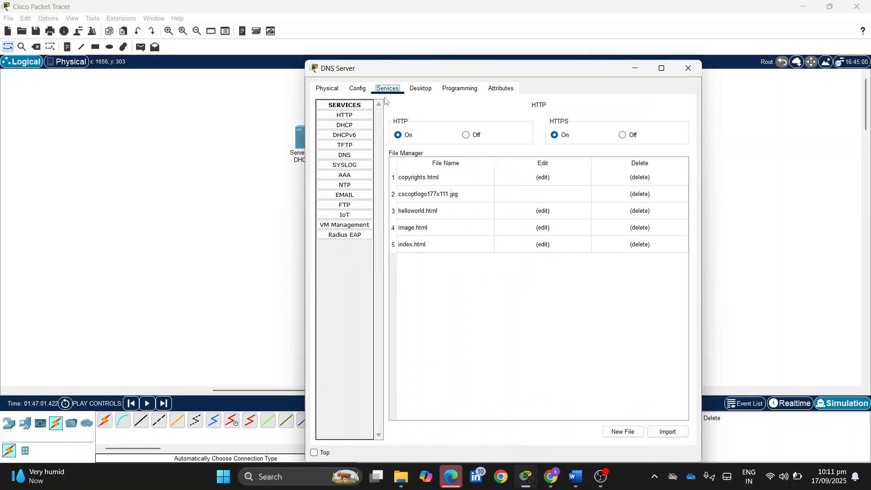
click(345, 155)
drag(481, 69, 453, 50)
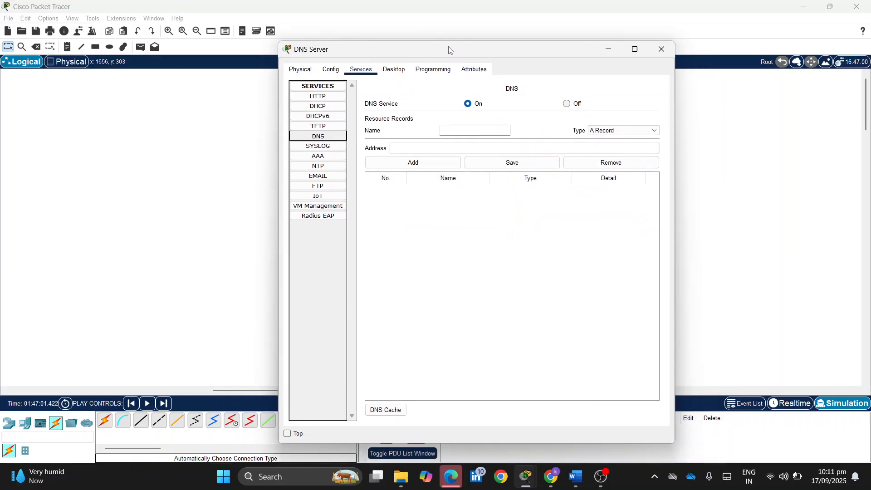
click(453, 132)
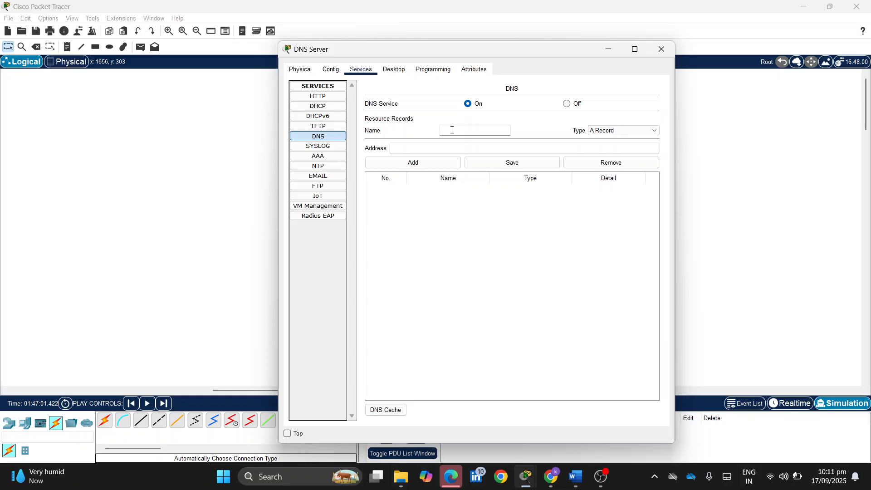
text(www.google.com)
key(Tab)
double_click(459, 132)
text(amazon)
click(447, 149)
text(192.16)
drag(392, 58, 359, 63)
text(8.1.)
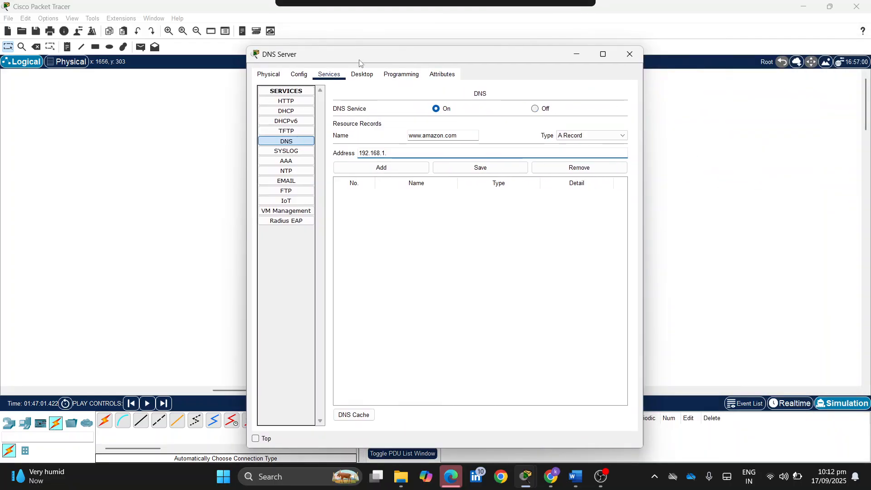
text(6)
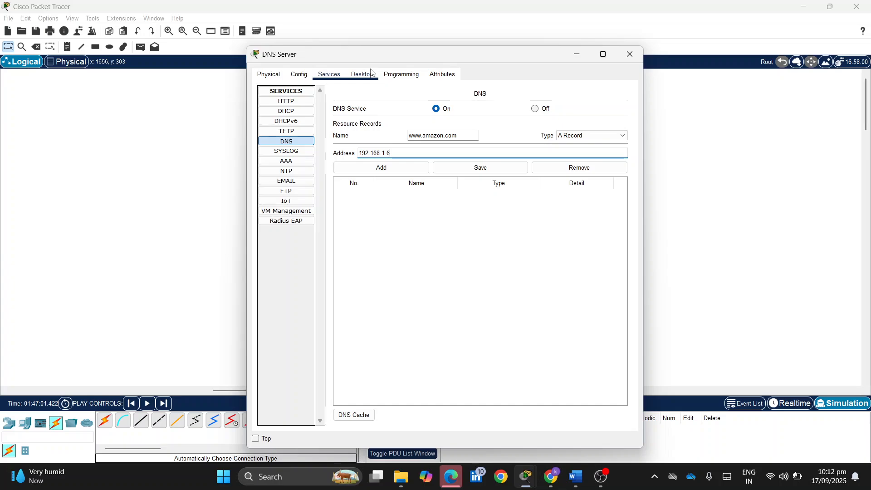
click(381, 167)
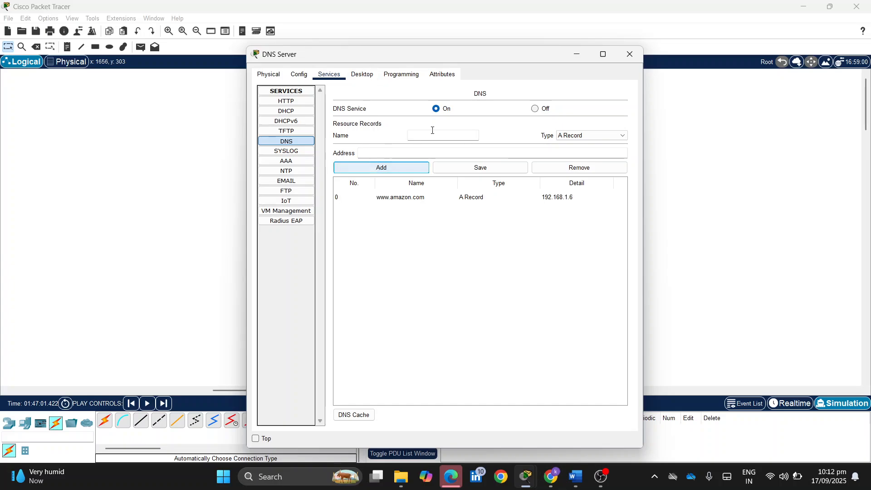
click(445, 136)
text(www)
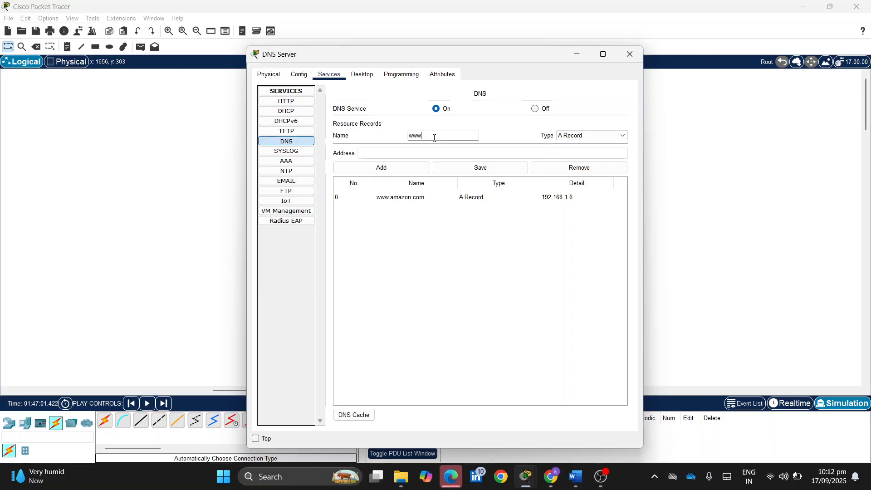
text(.binar)
text(ce.com)
click(409, 152)
text(192.168.1.7)
click(405, 166)
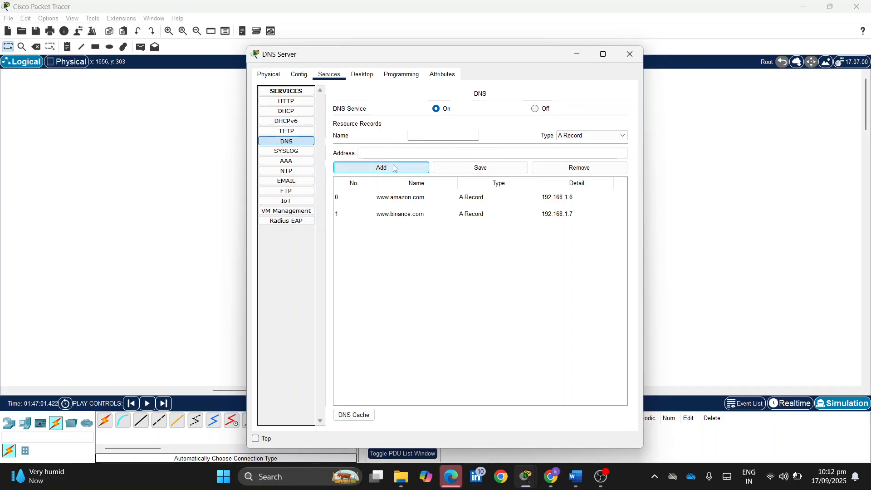
click(630, 52)
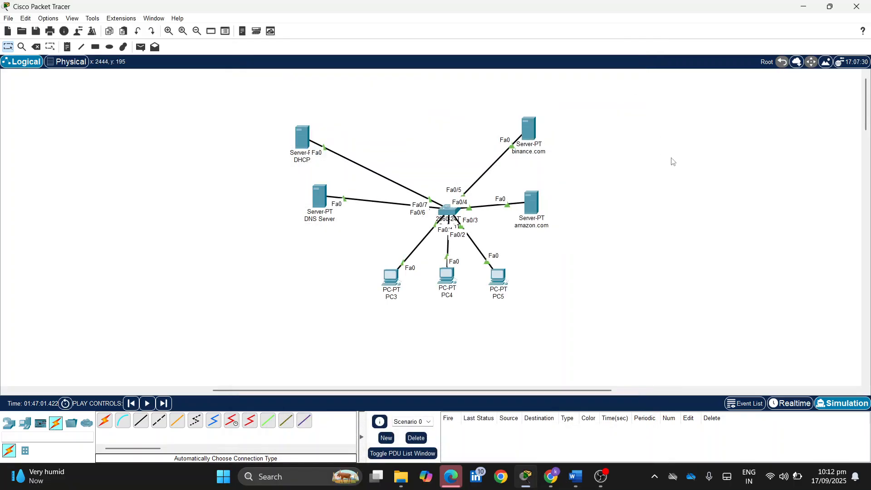
click(486, 275)
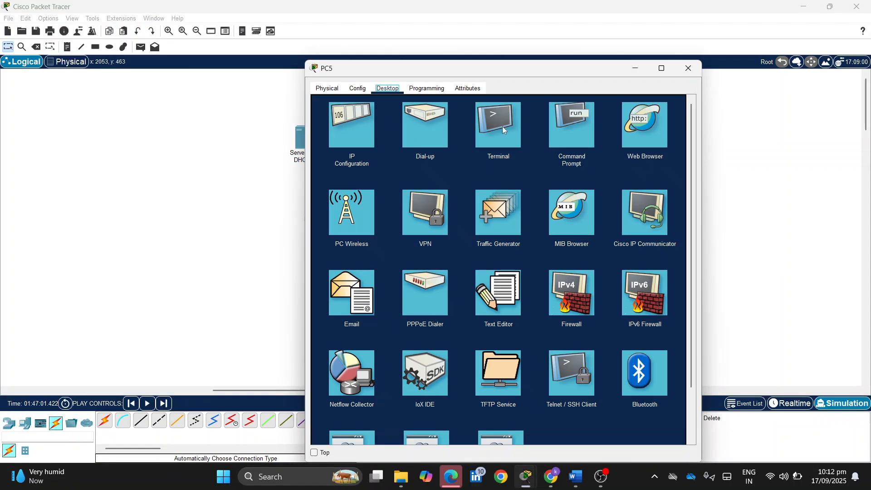
click(650, 146)
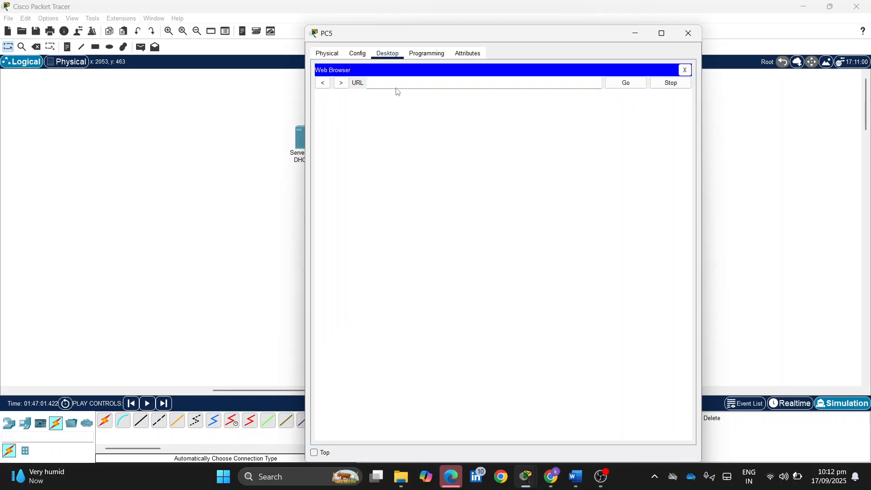
click(397, 88)
text(ww.amazon.com)
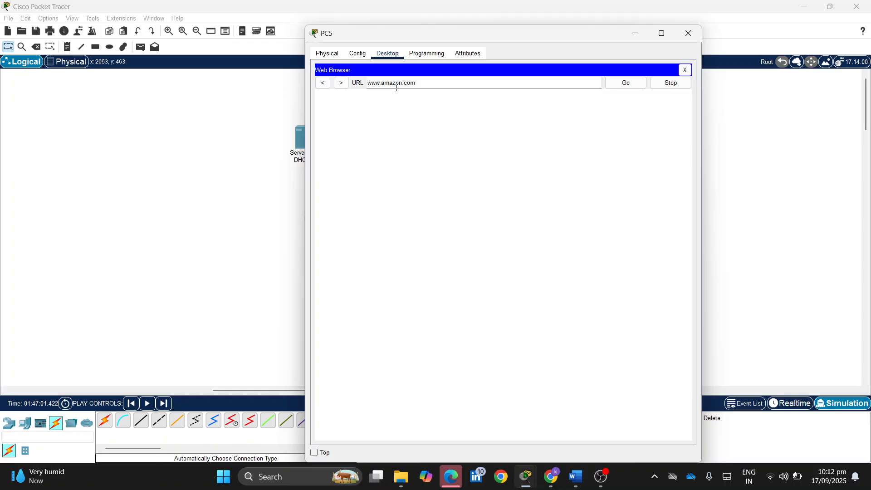
key(Return)
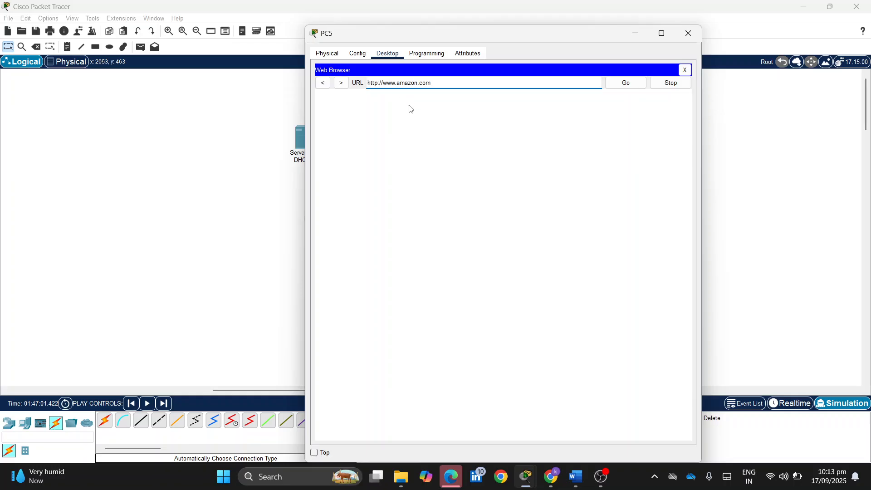
Minimise PC5's window to return to the network topology
drag(378, 42, 325, 12)
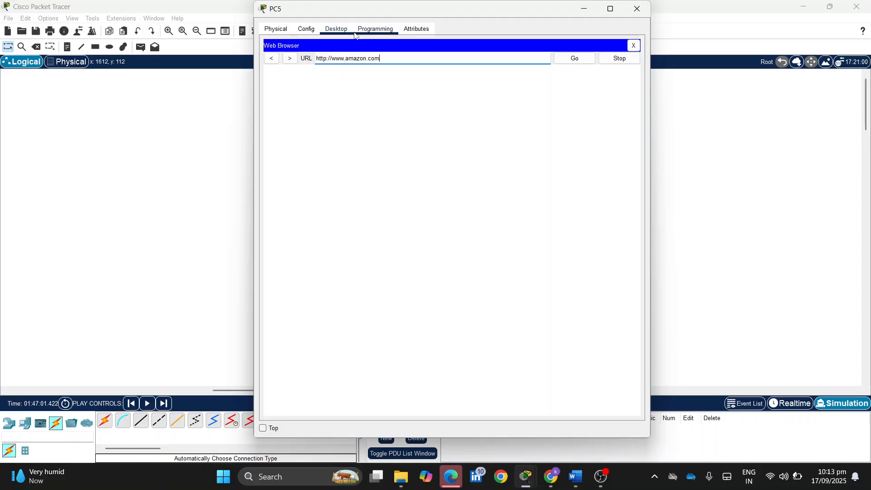
click(803, 472)
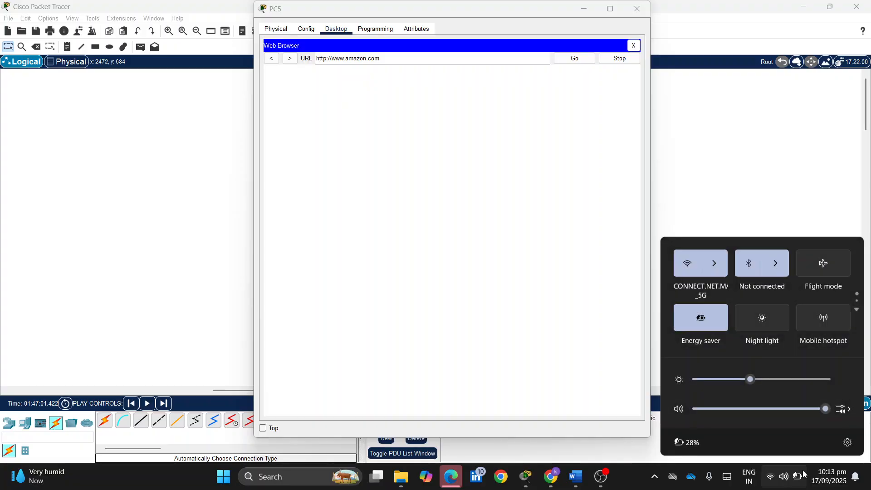
click(803, 474)
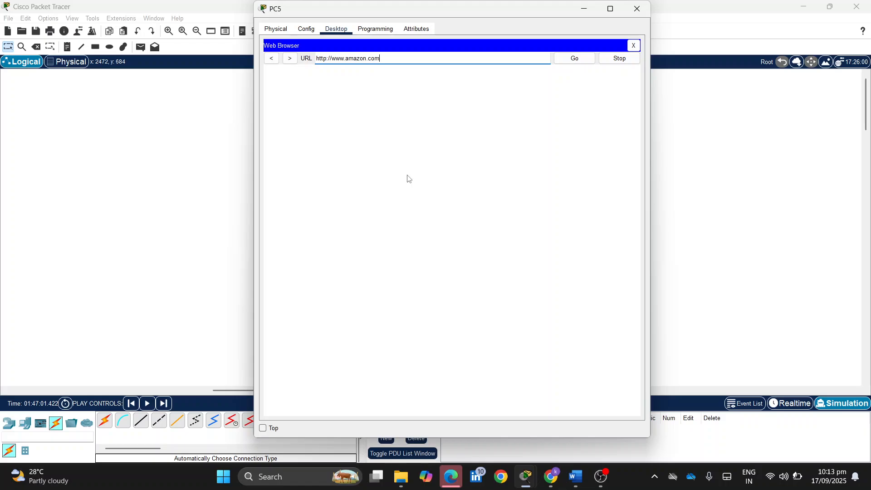
click(584, 13)
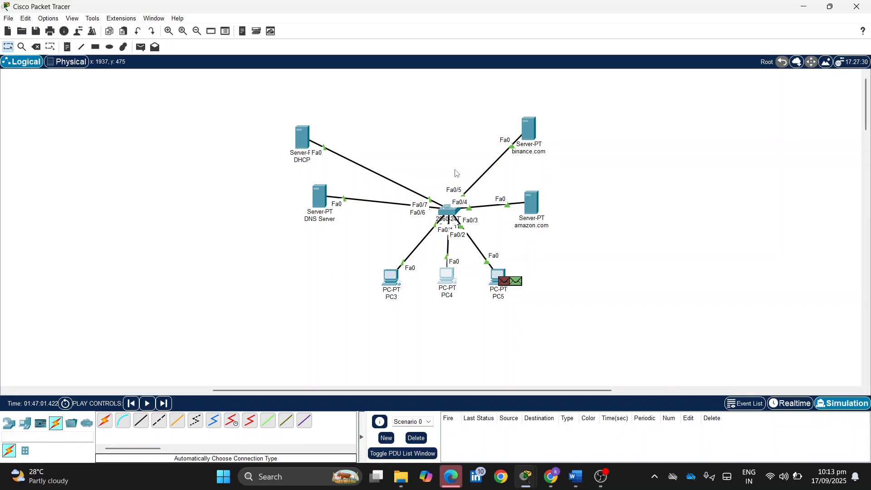
Check PC4's global, Bluetooth and FastEthernet0 configuration and close its window
click(447, 274)
click(337, 90)
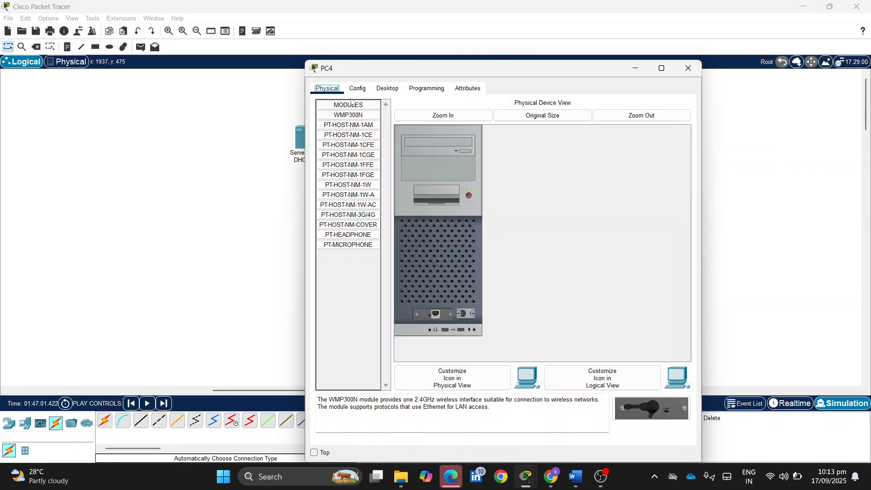
click(358, 90)
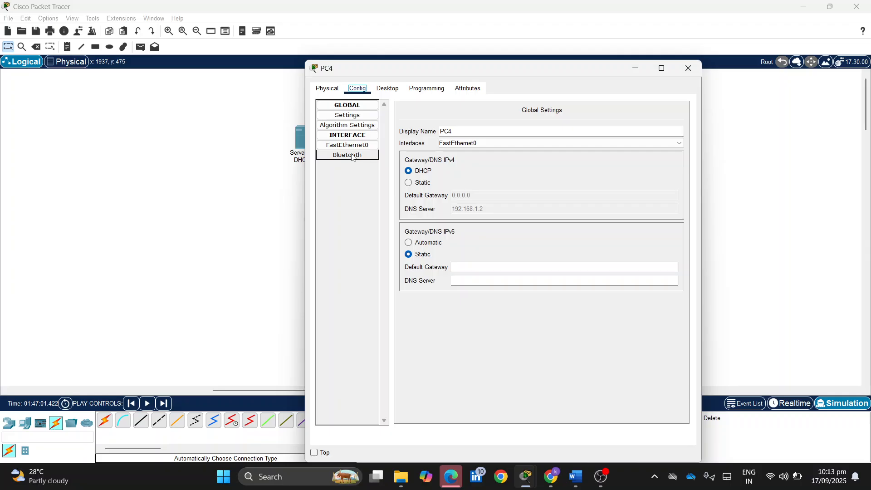
click(352, 156)
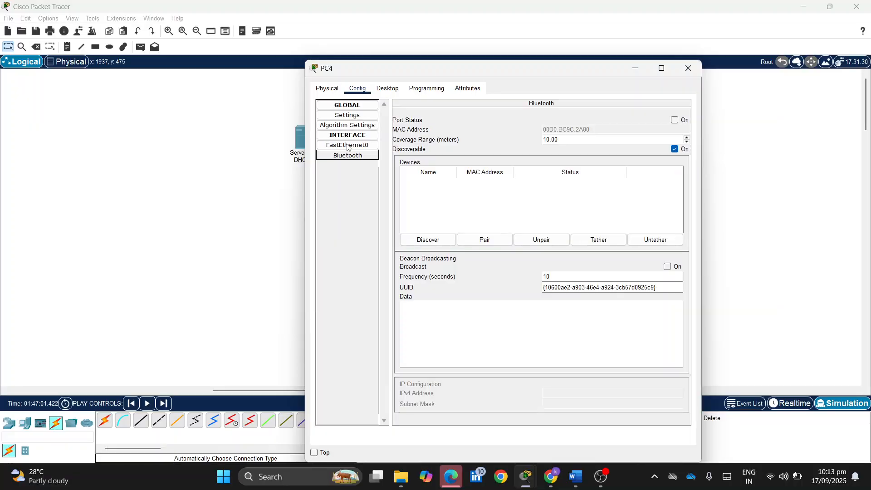
click(348, 145)
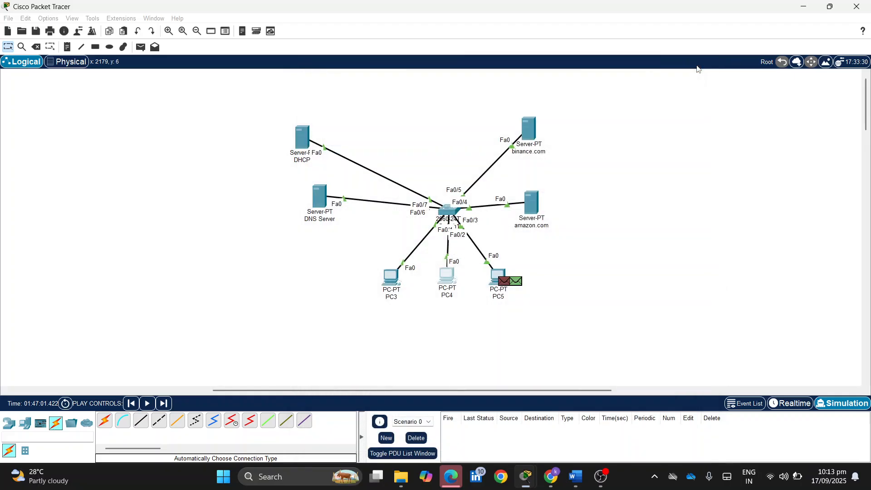
click(694, 66)
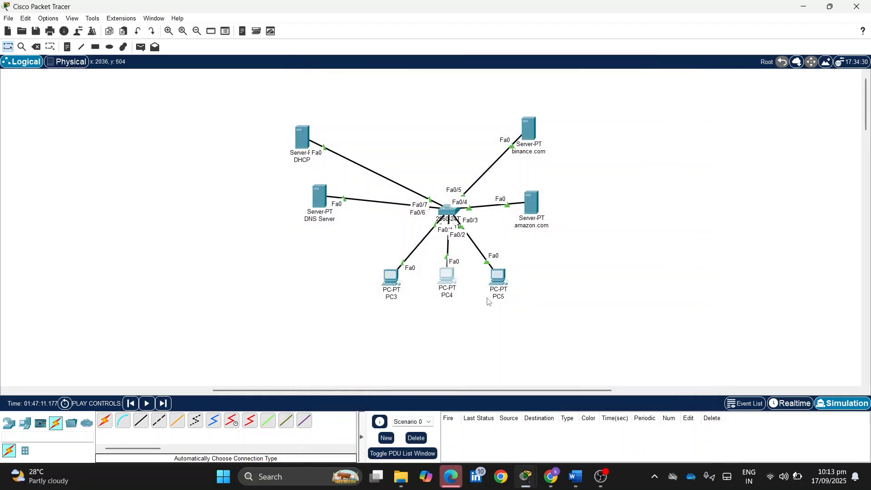
key(alt+Tab)
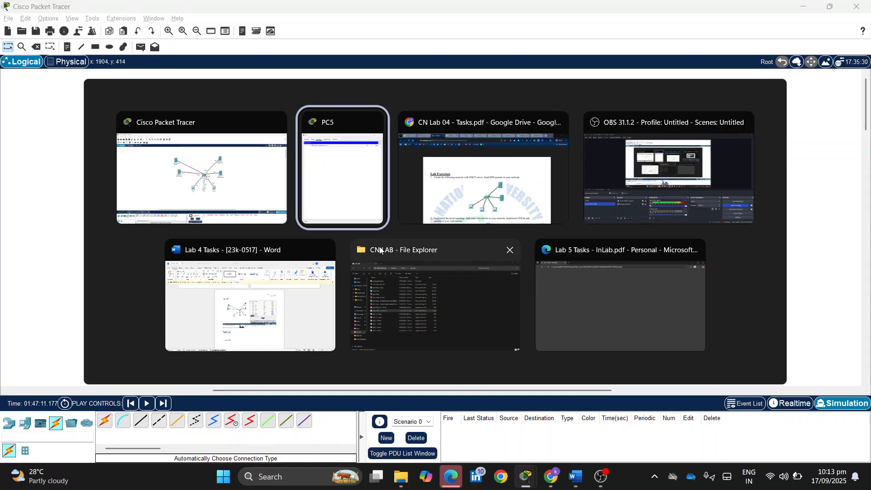
click(349, 198)
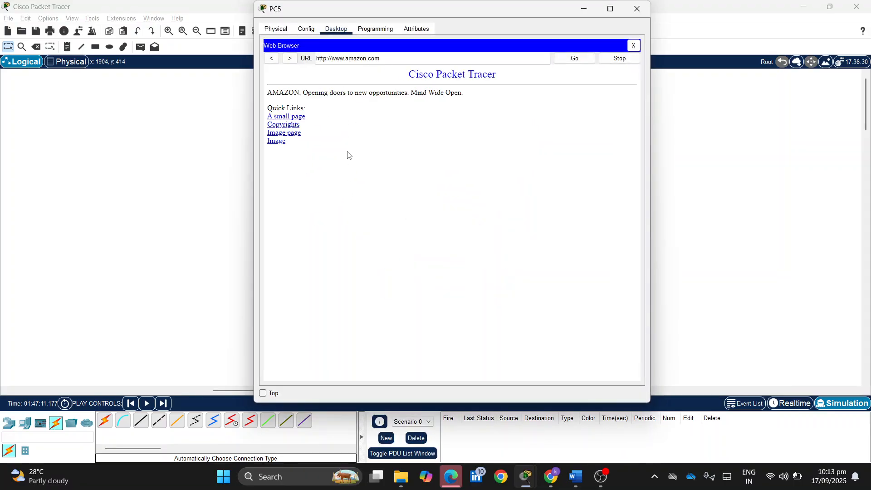
key(ctrl+a)
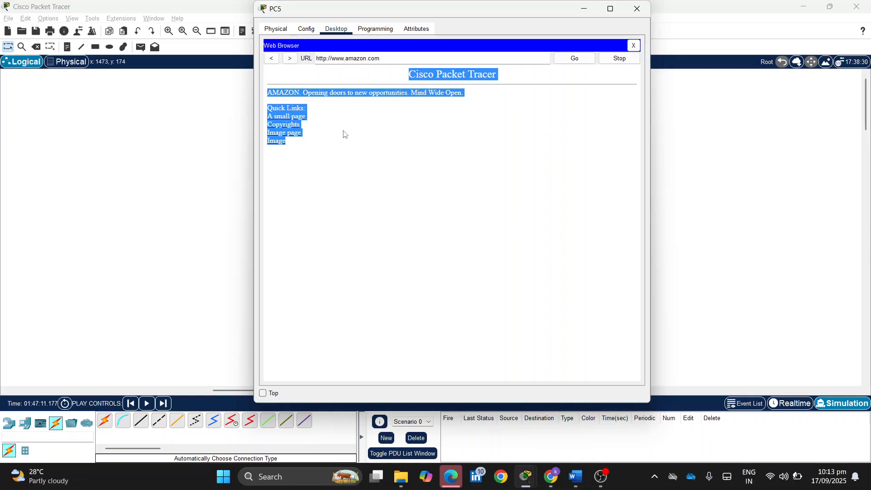
click(613, 59)
click(637, 9)
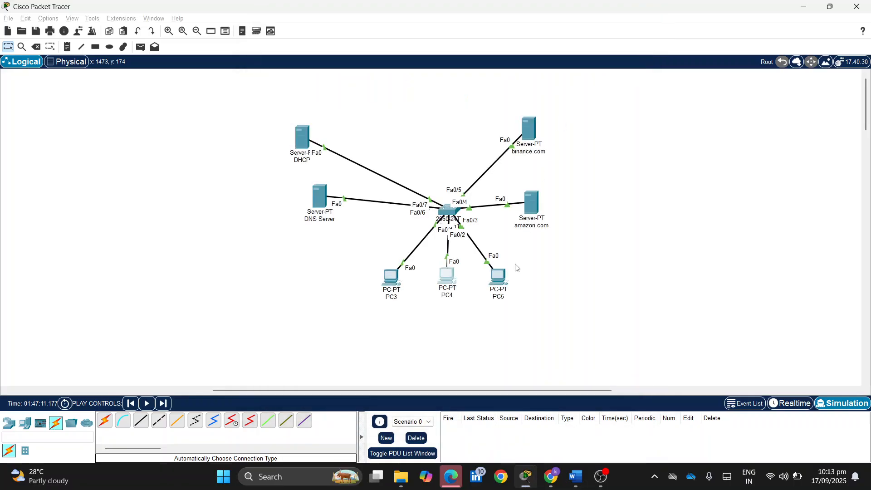
click(498, 272)
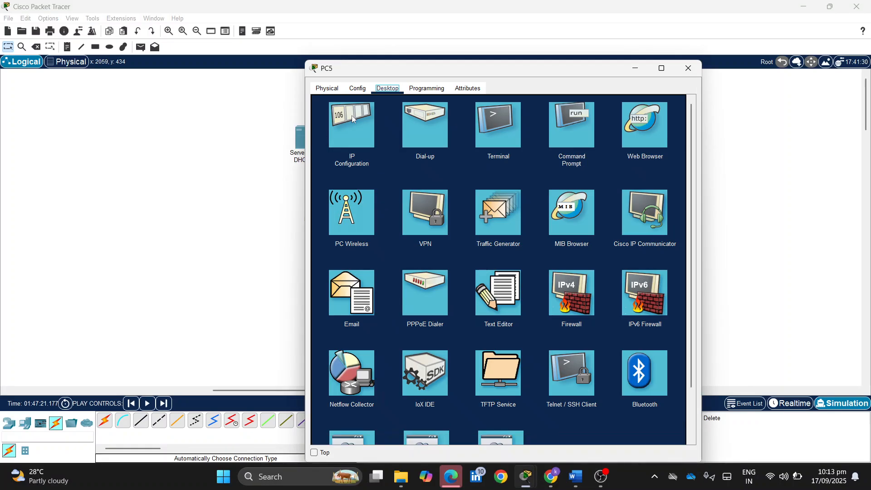
click(636, 137)
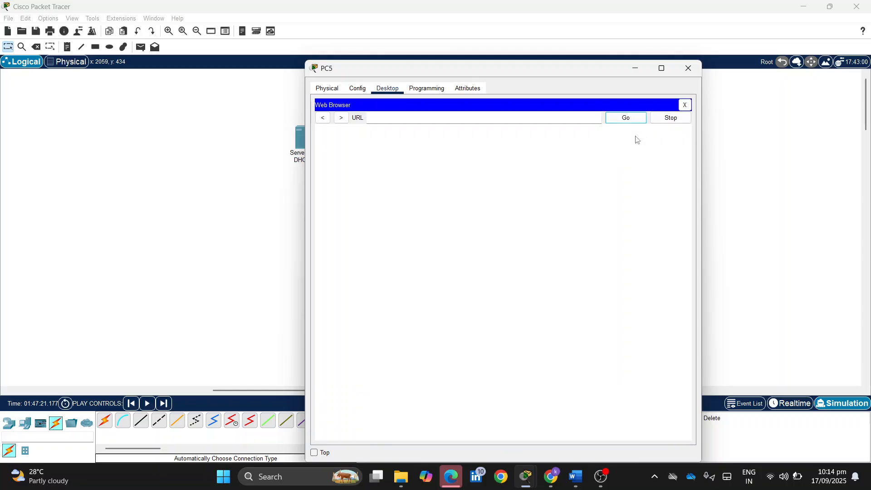
click(426, 117)
text(www.binanb)
text(e.com)
key(Return)
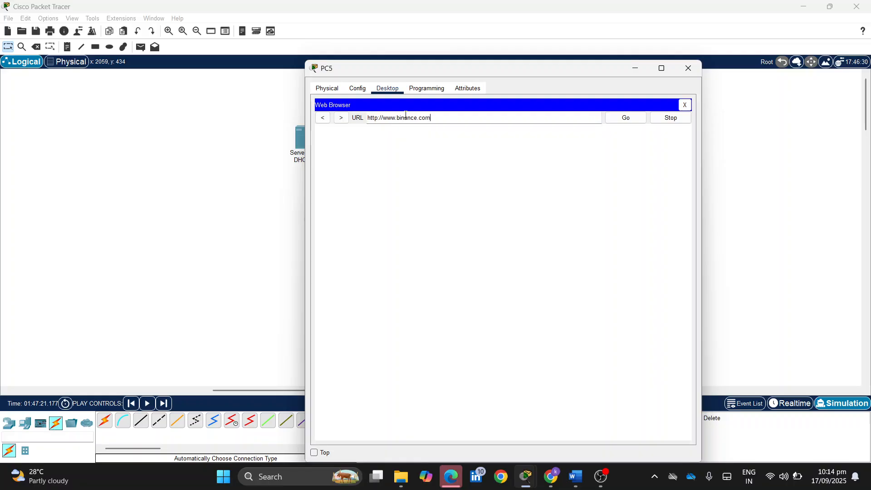
drag(429, 78, 412, 67)
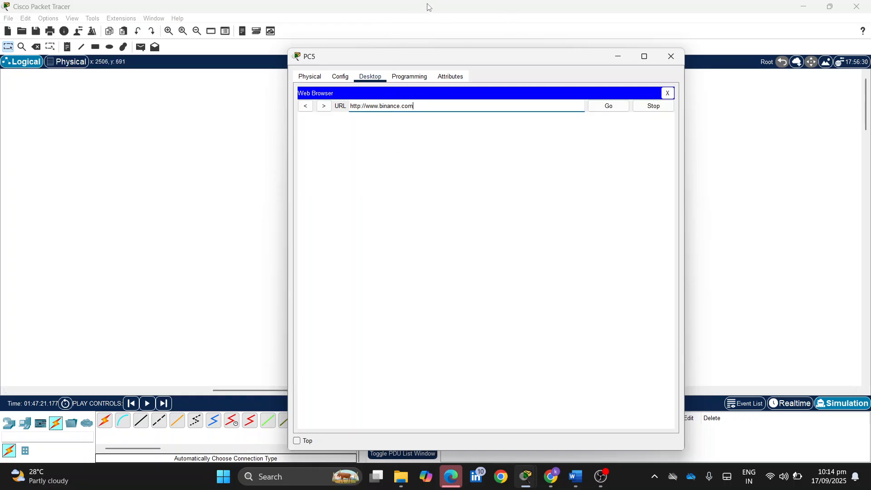
drag(392, 55, 431, 45)
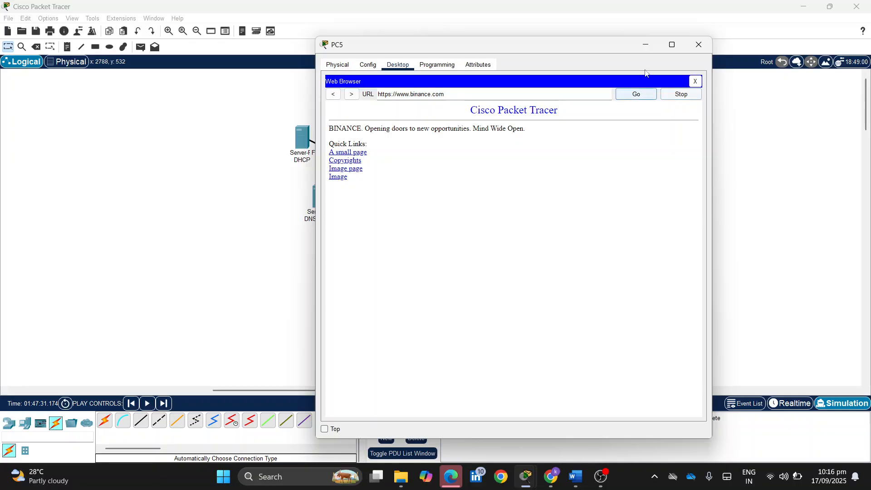
click(694, 51)
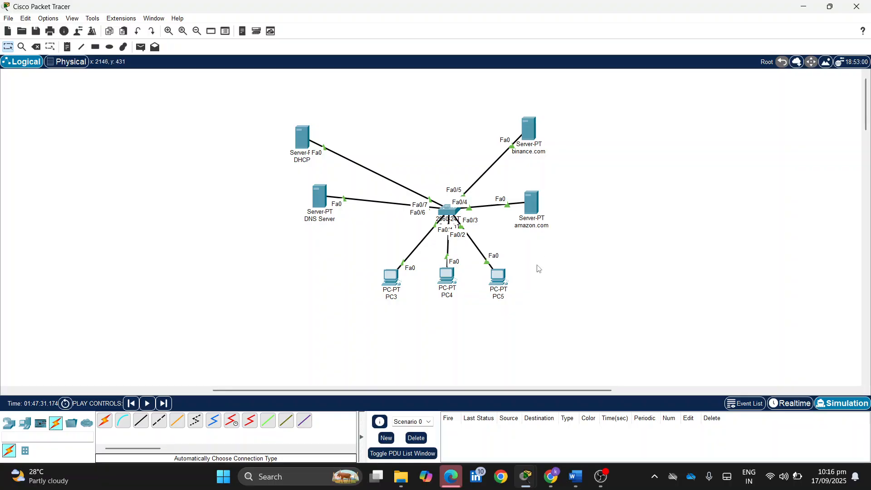
Reopen PC5's web browser and move its window clear of the PCs and website servers
click(499, 276)
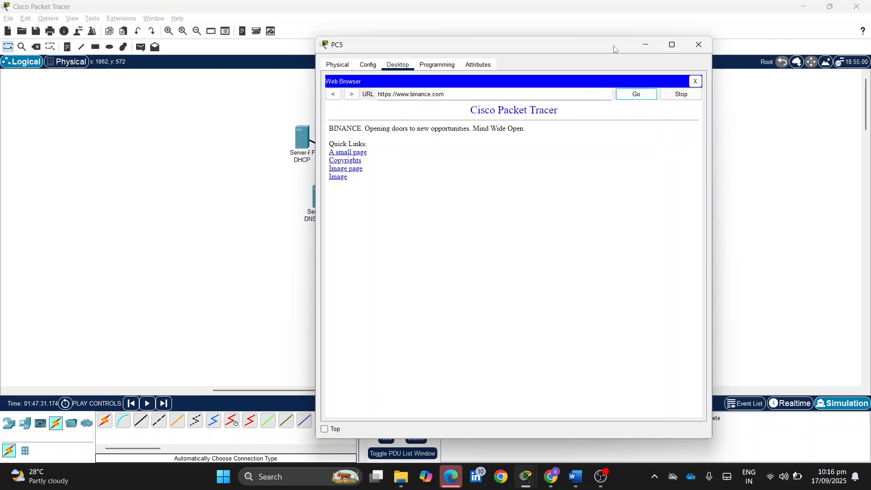
drag(612, 47, 341, 4)
drag(396, 109, 287, 136)
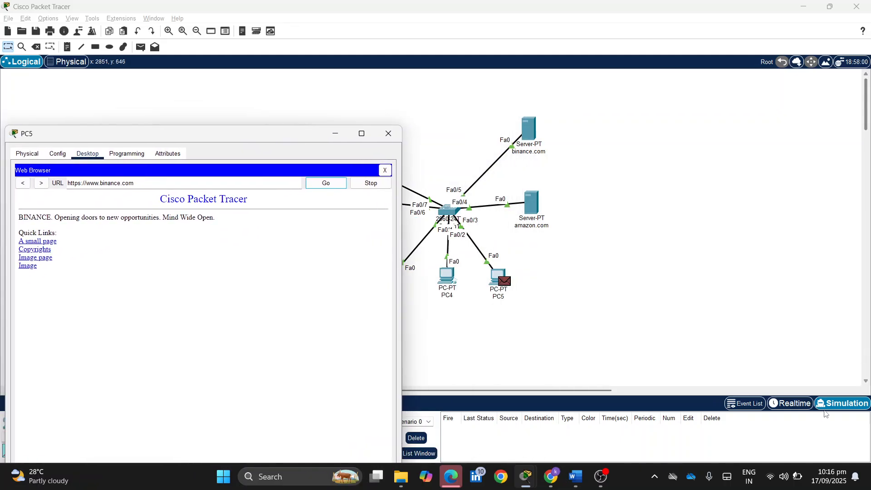
click(834, 405)
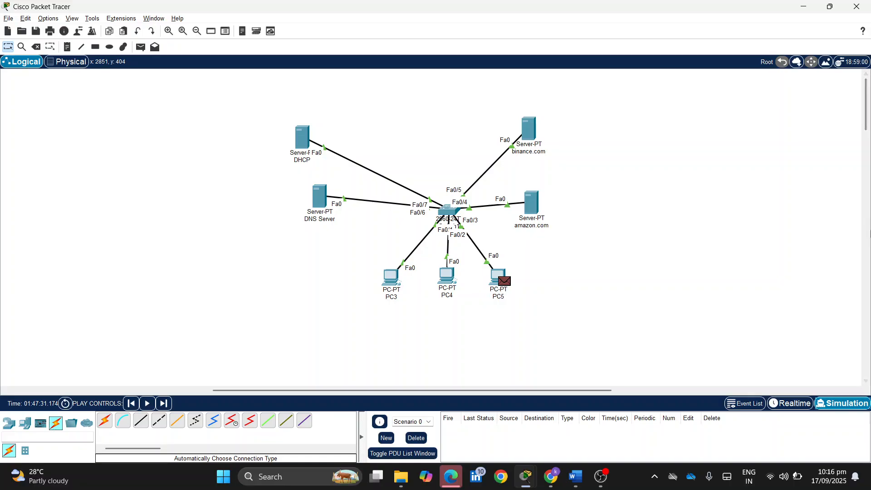
click(865, 233)
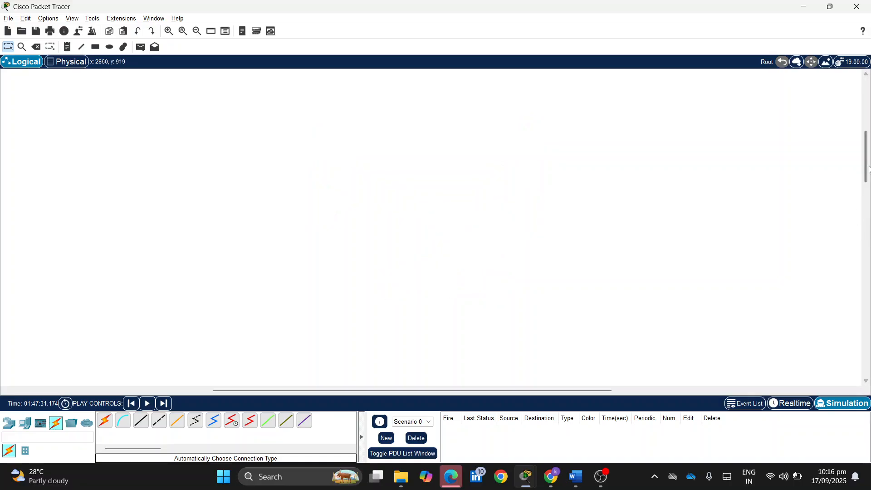
drag(866, 156, 856, 105)
mouse_move(536, 394)
mouse_down()
mouse_move(227, 383)
mouse_move(518, 392)
mouse_up()
click(539, 277)
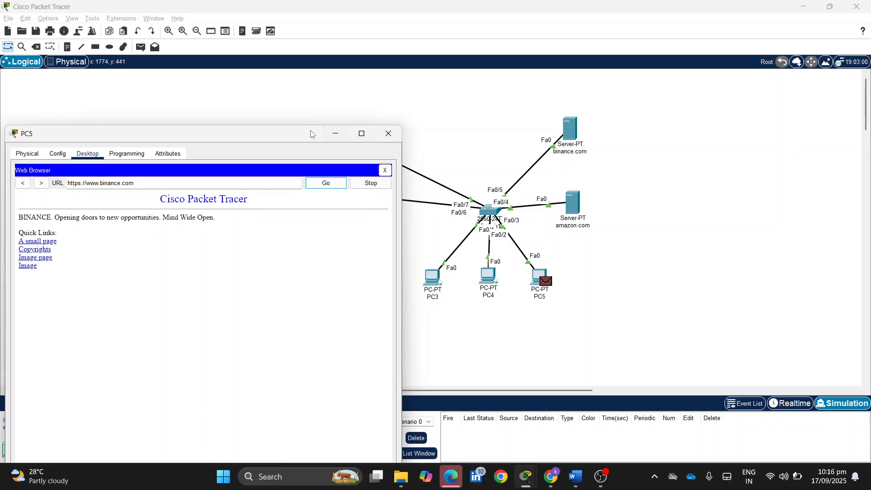
drag(312, 134, 310, 76)
drag(248, 76, 263, 58)
Show the simulation event list and bring the whole topology into view beside it
click(831, 407)
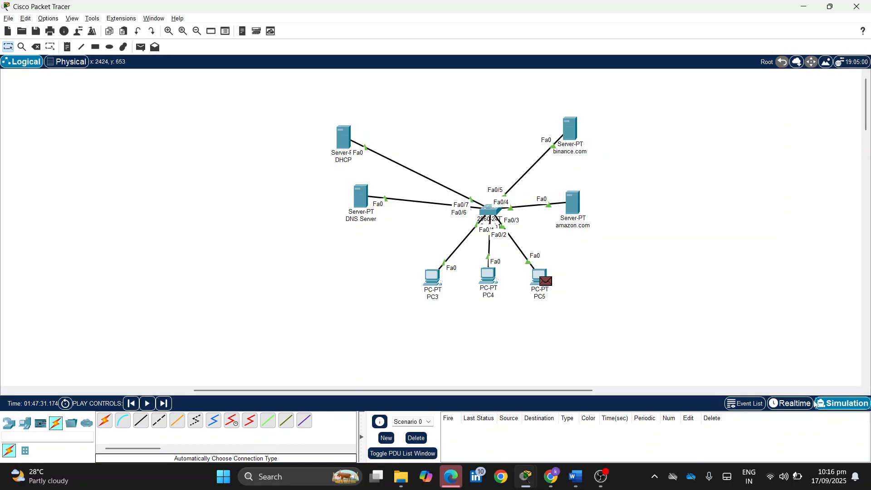
click(830, 404)
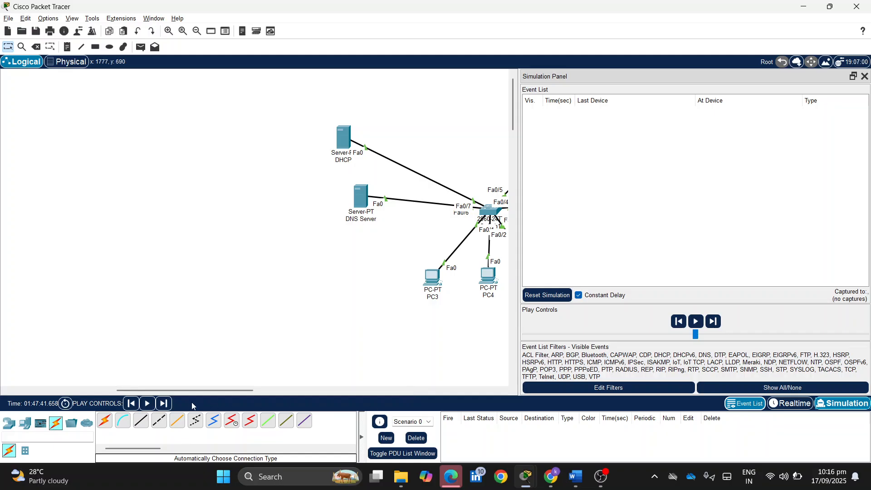
drag(181, 391, 235, 394)
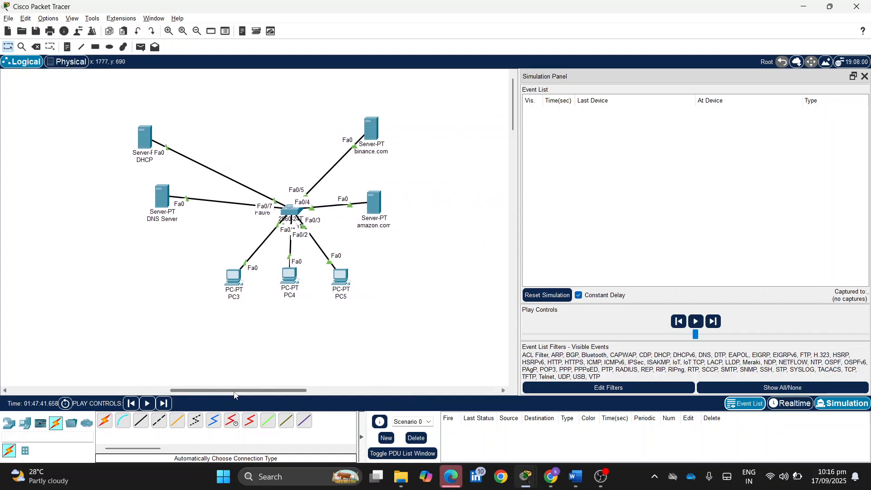
key(alt+Tab)
click(341, 99)
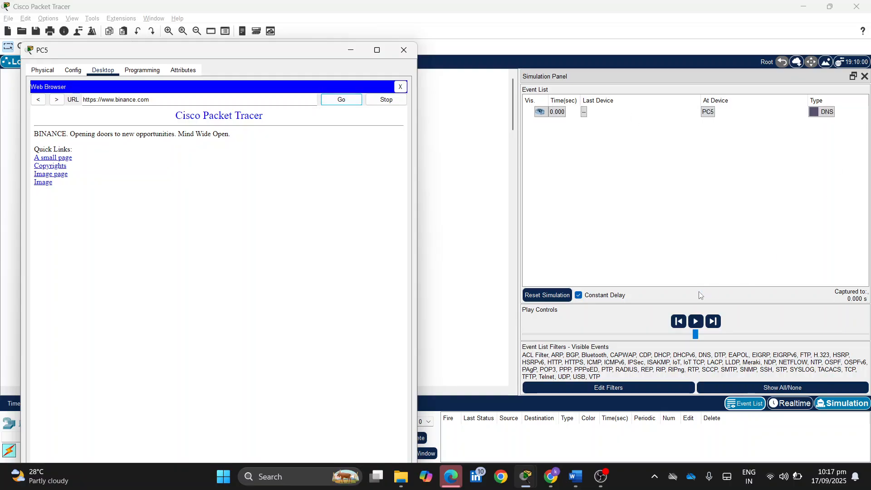
drag(322, 51, 411, 328)
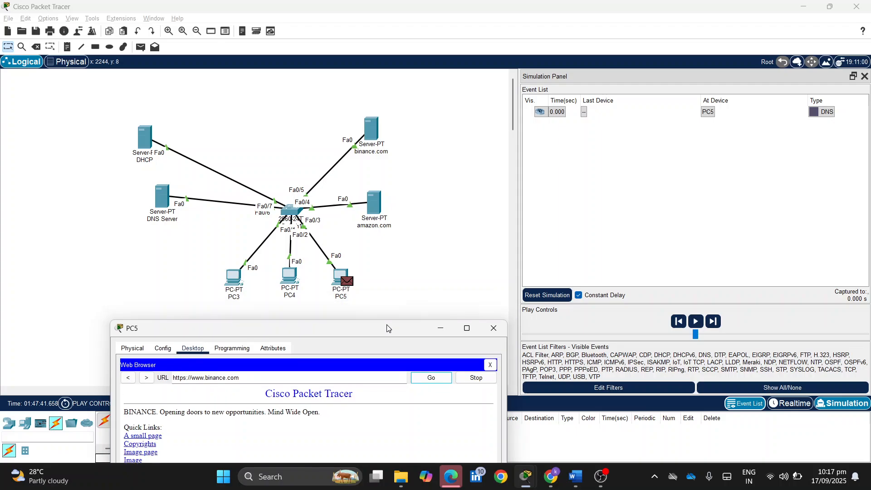
Step the simulation forward through the DNS exchange until PC5's TCP packet reaches the binance.com server
click(713, 322)
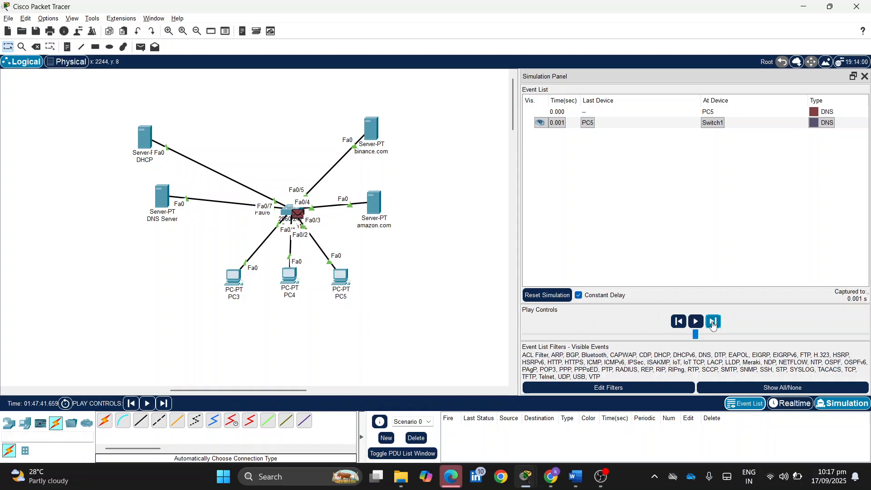
click(713, 322)
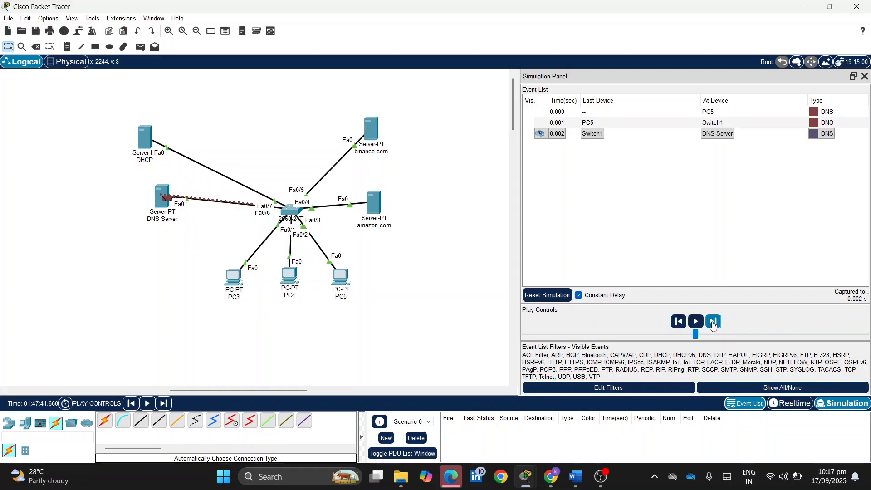
click(713, 322)
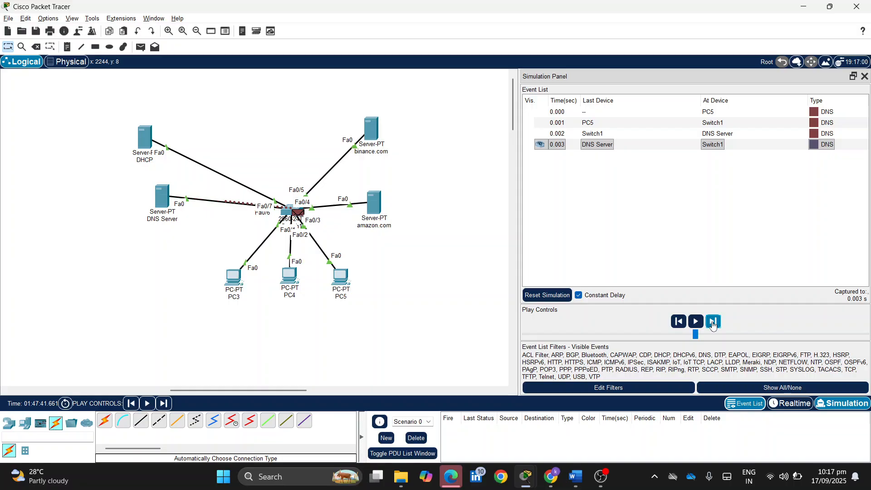
click(713, 322)
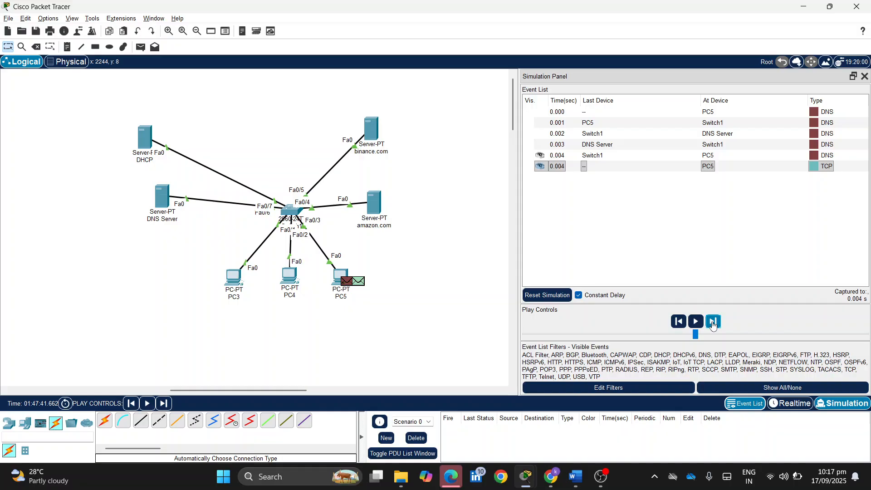
click(713, 323)
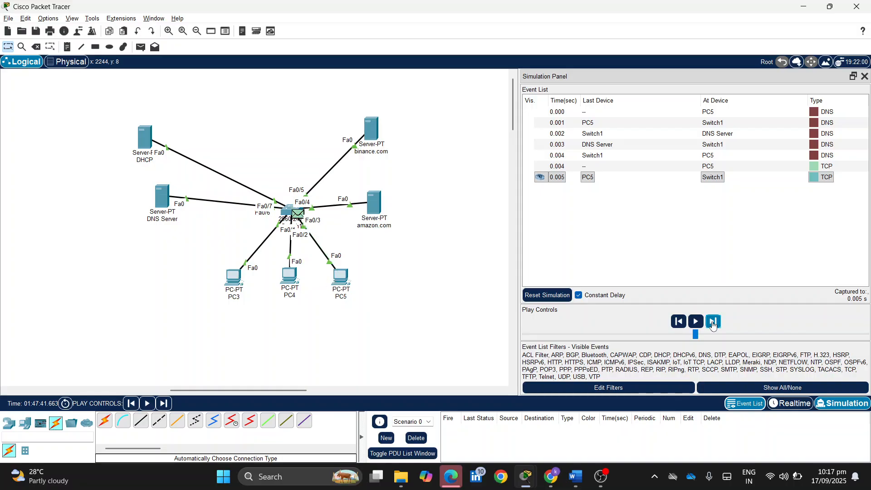
click(713, 323)
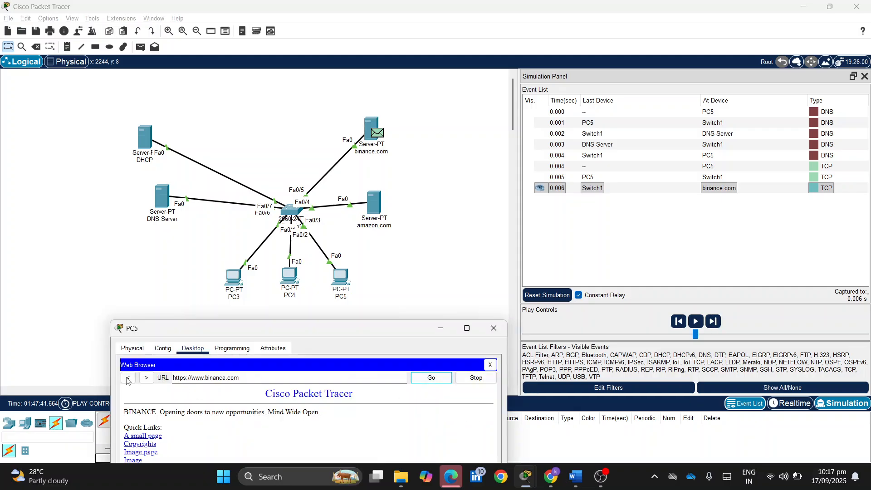
Check the https address in PC5's browser, dismiss its window and advance the simulation to PC5's HTTPS event
double_click(184, 378)
click(493, 328)
click(713, 322)
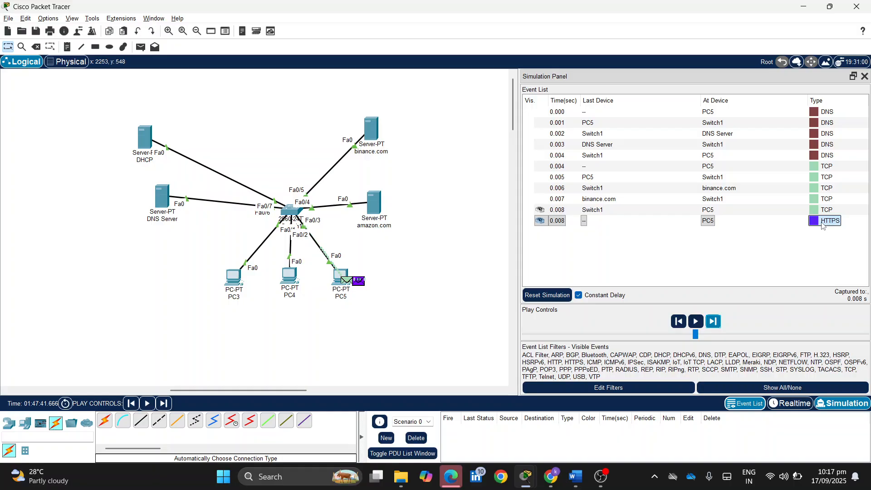
Examine the PDU details of PC5's HTTPS event and return to the main topology window
click(823, 224)
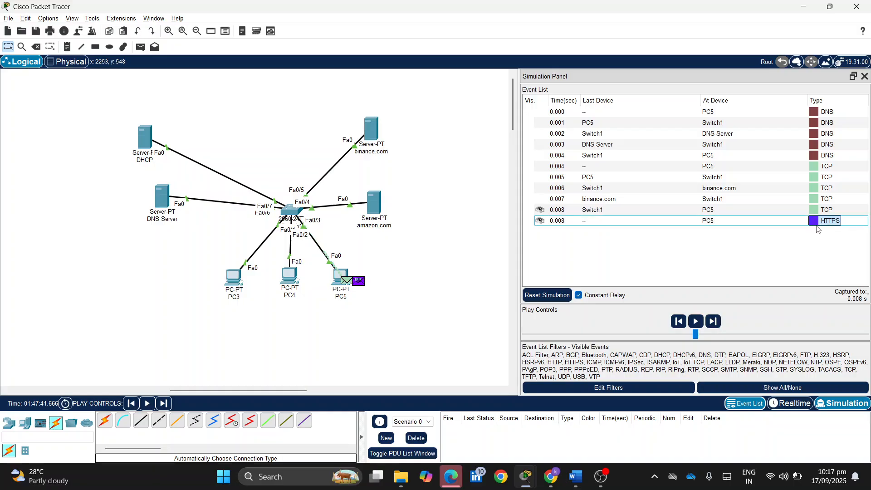
click(814, 221)
click(574, 86)
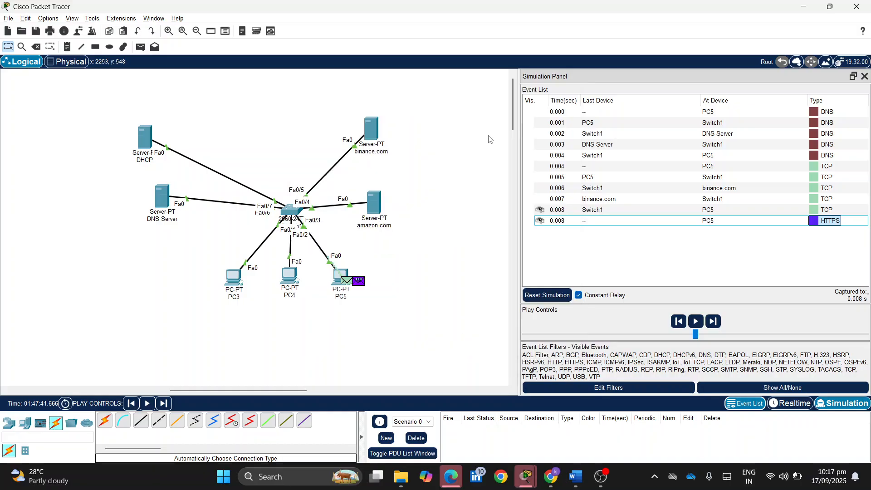
click(814, 222)
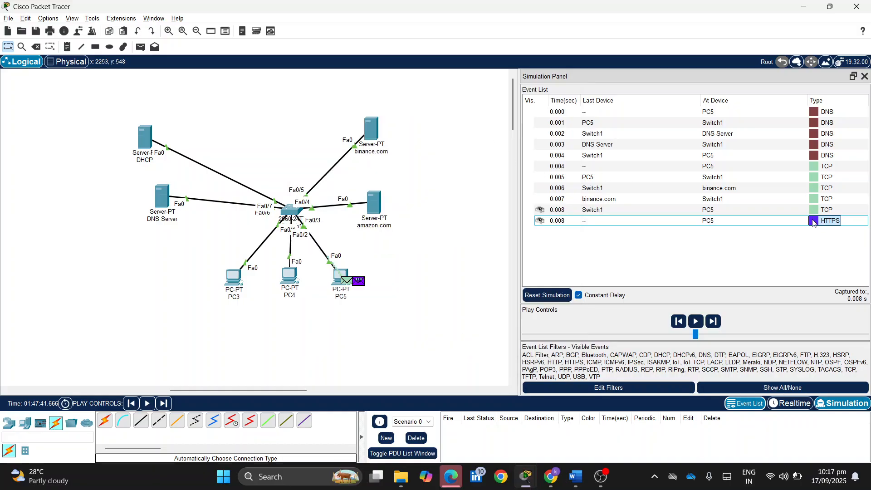
mouse_move(525, 476)
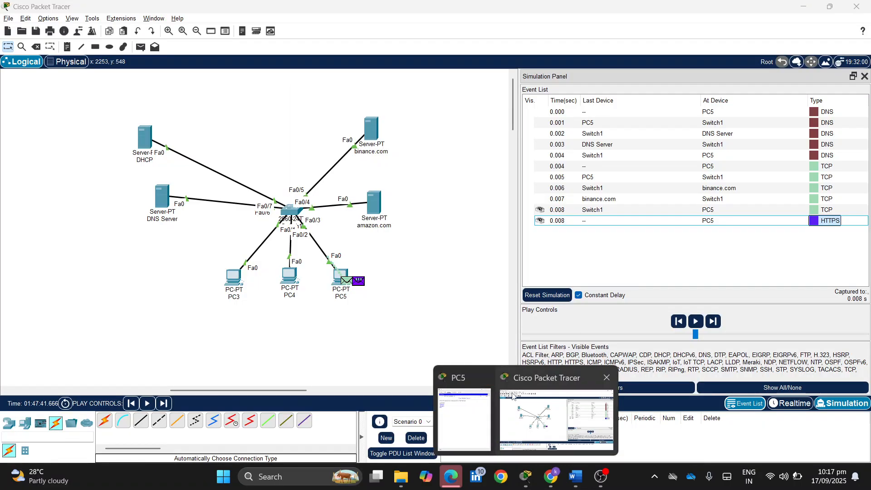
click(537, 403)
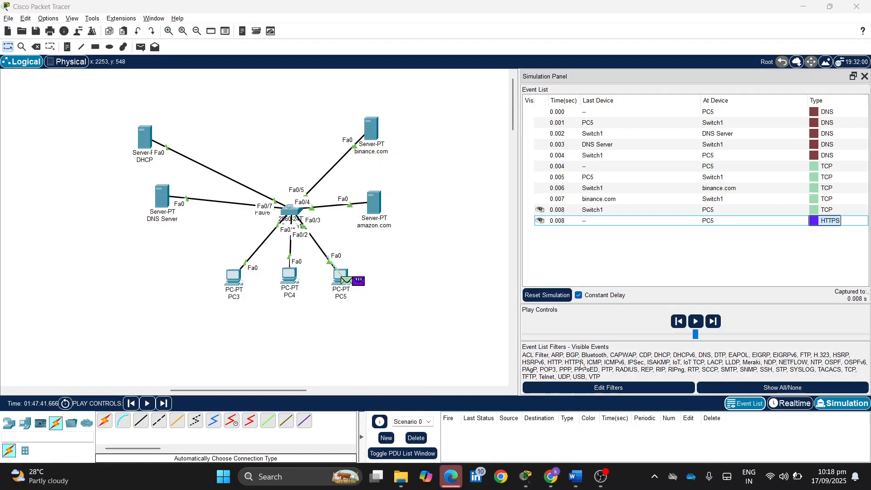